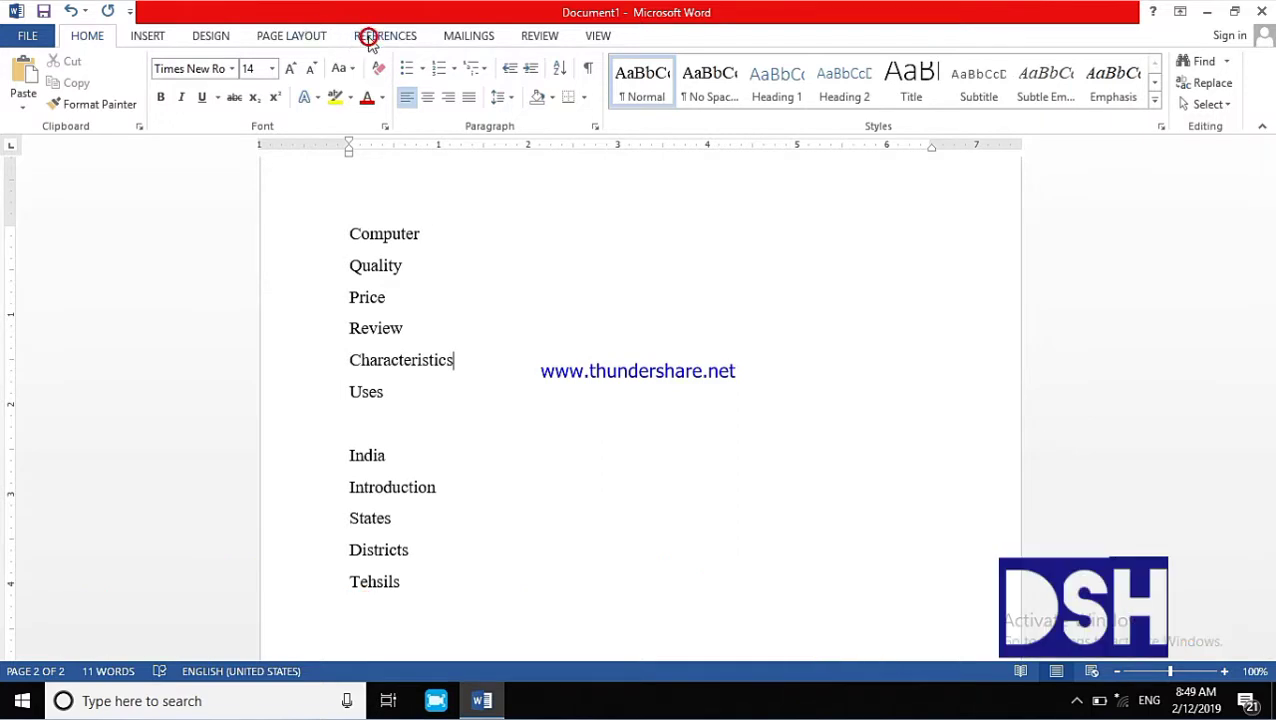
Step: Apply the Heading 1 style to the Computer and India lines together
left_click(372, 38)
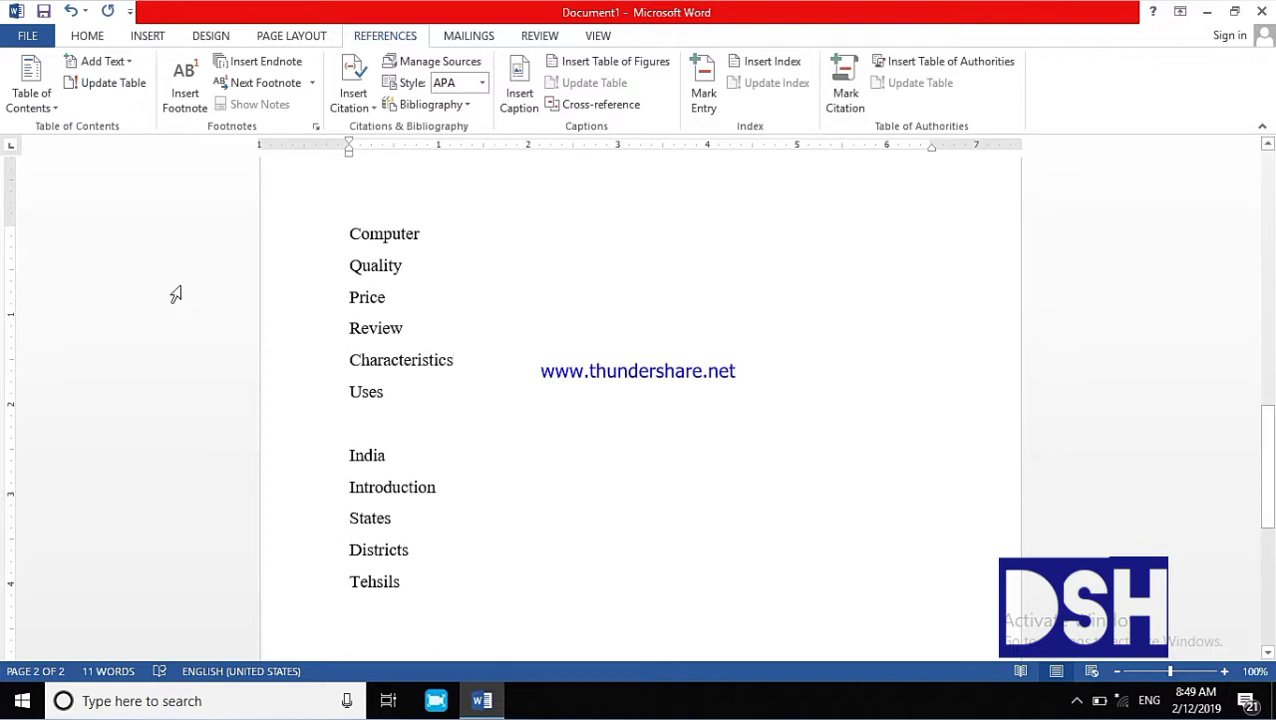
left_click(94, 42)
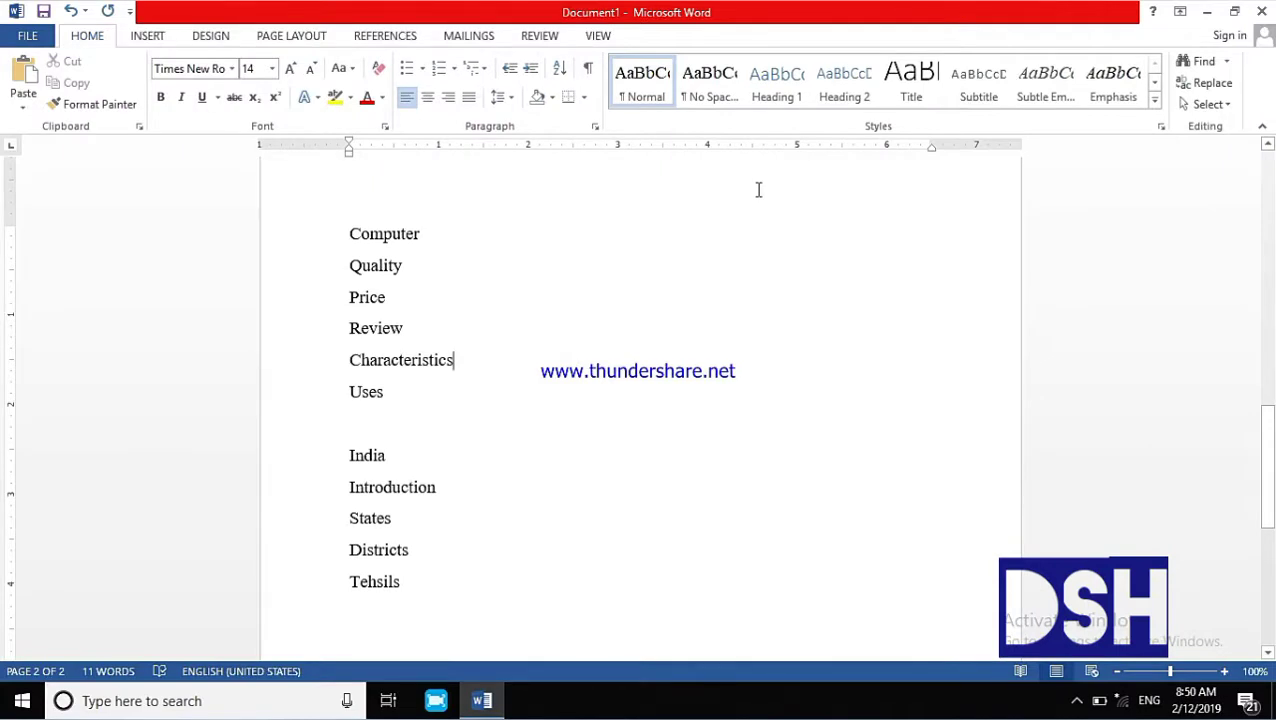
left_click(419, 231)
left_click_drag(419, 231, 349, 238)
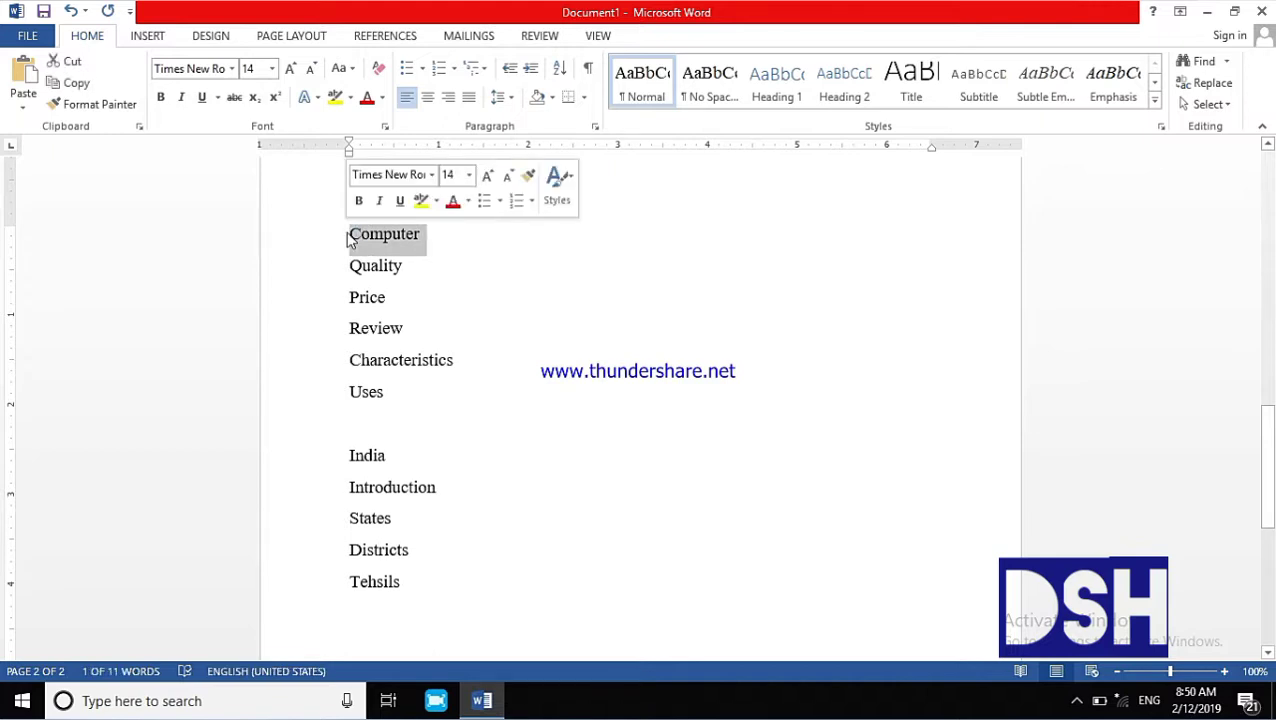
left_click(386, 458, "ctrl")
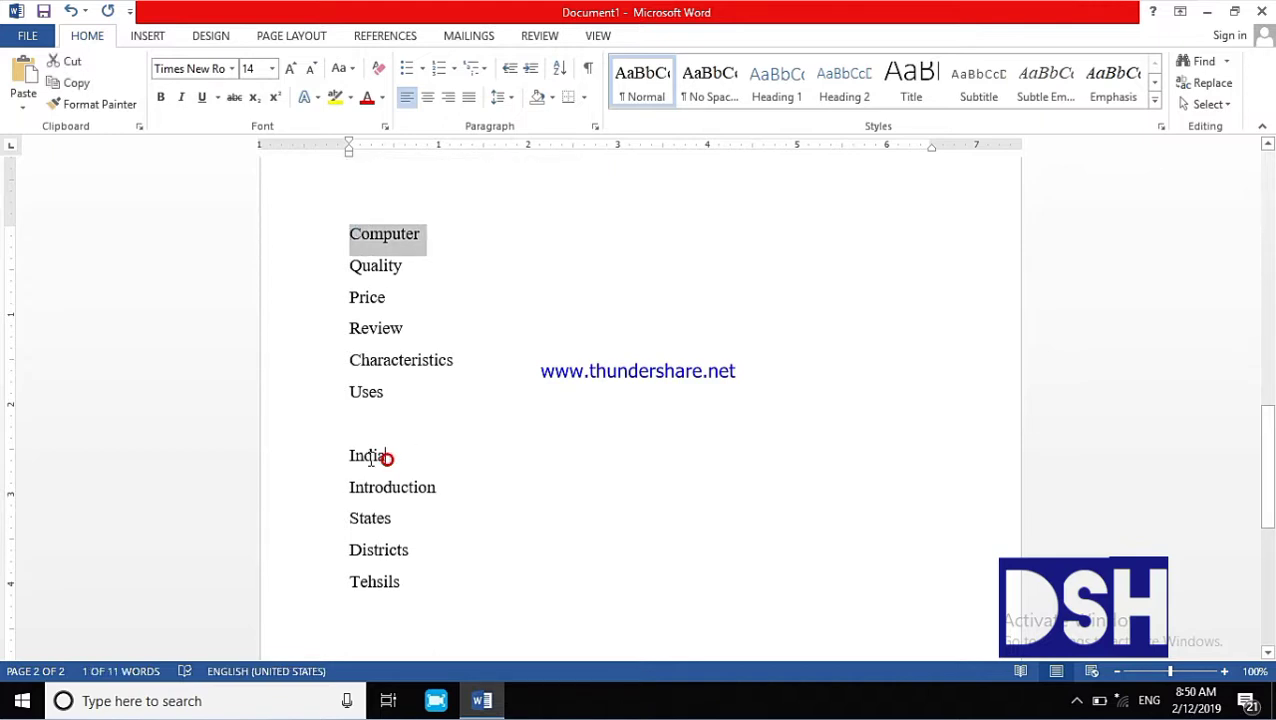
left_click_drag(386, 458, 349, 458)
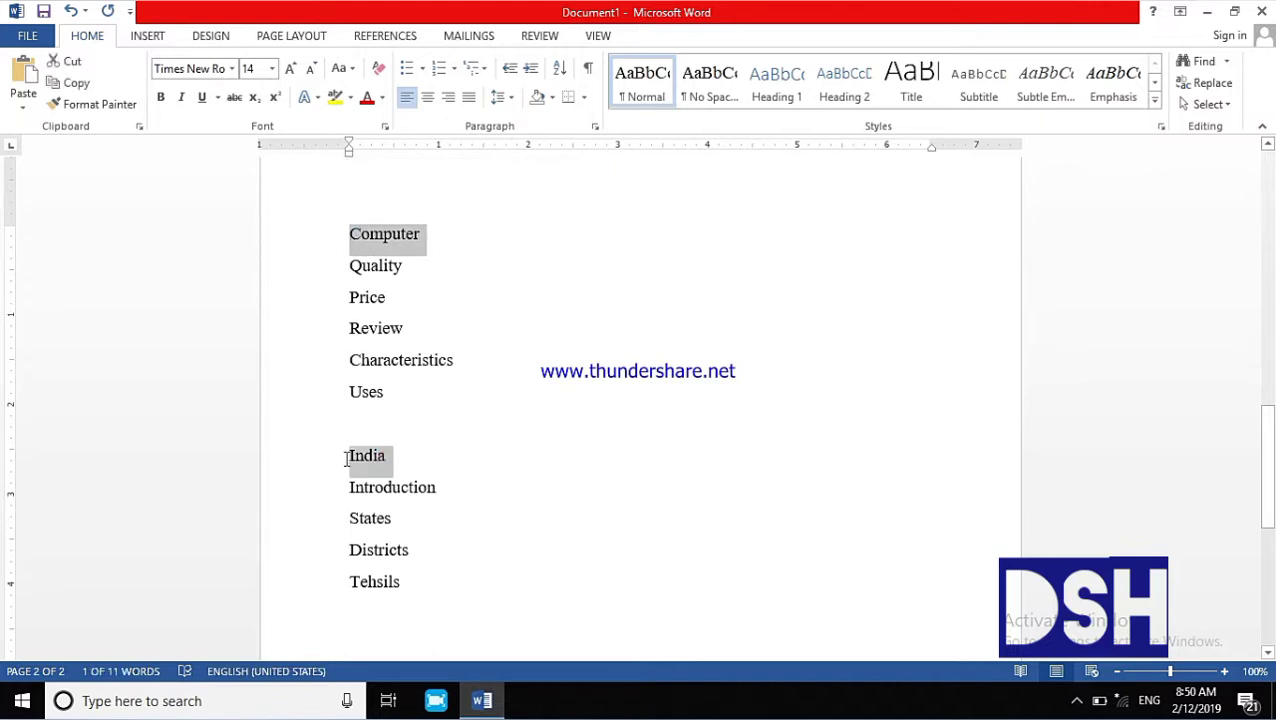
left_click(785, 100)
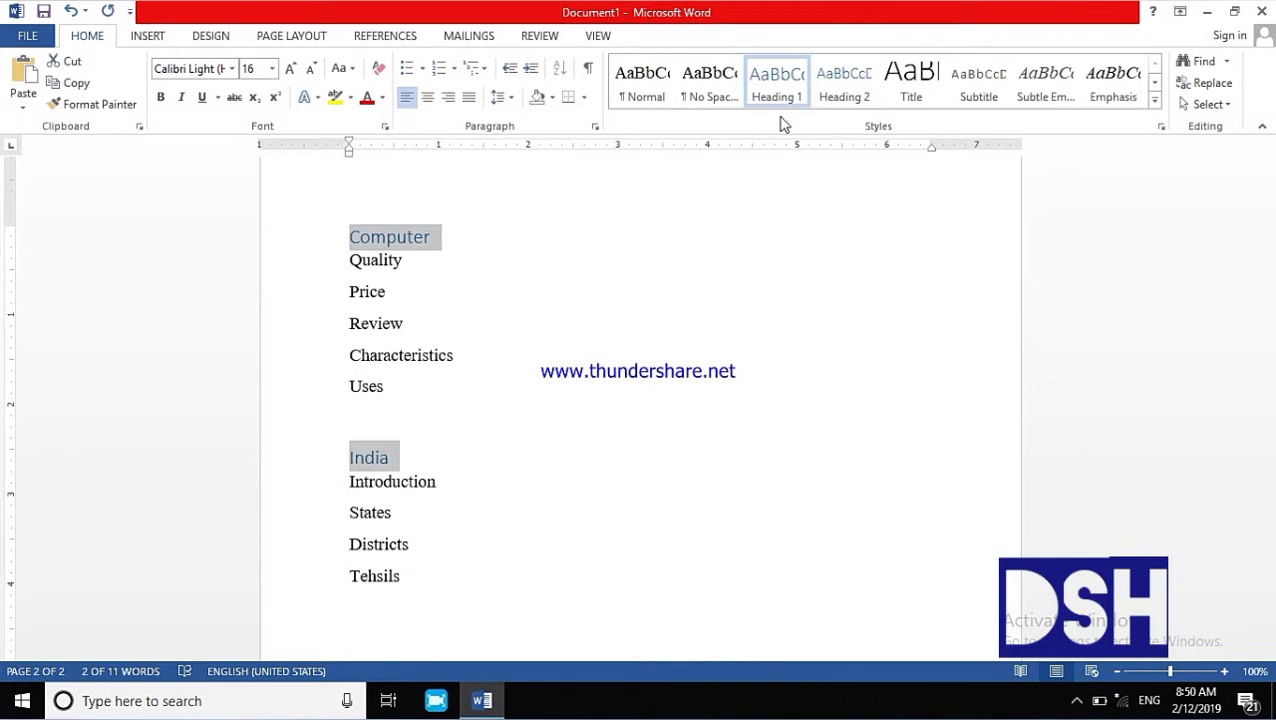
Step: Modify Heading 1 to bold Times New Roman with Automatic (black) font colour
right_click(779, 87)
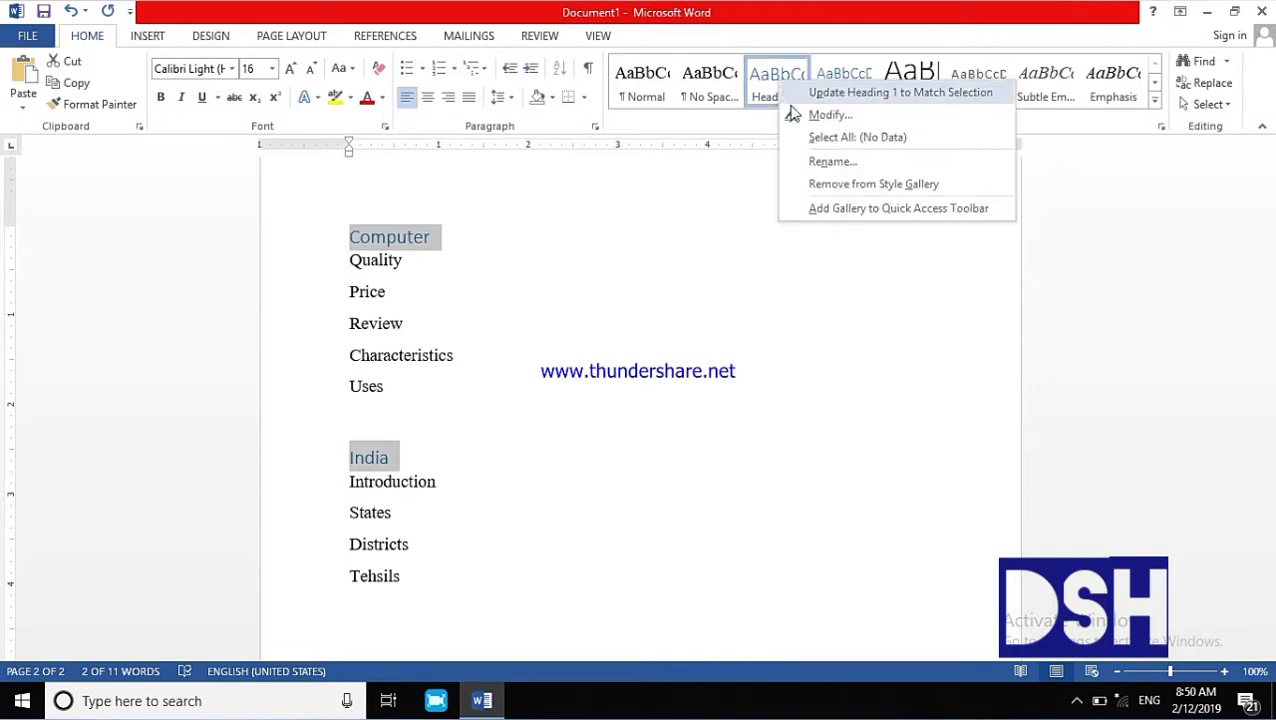
left_click(806, 114)
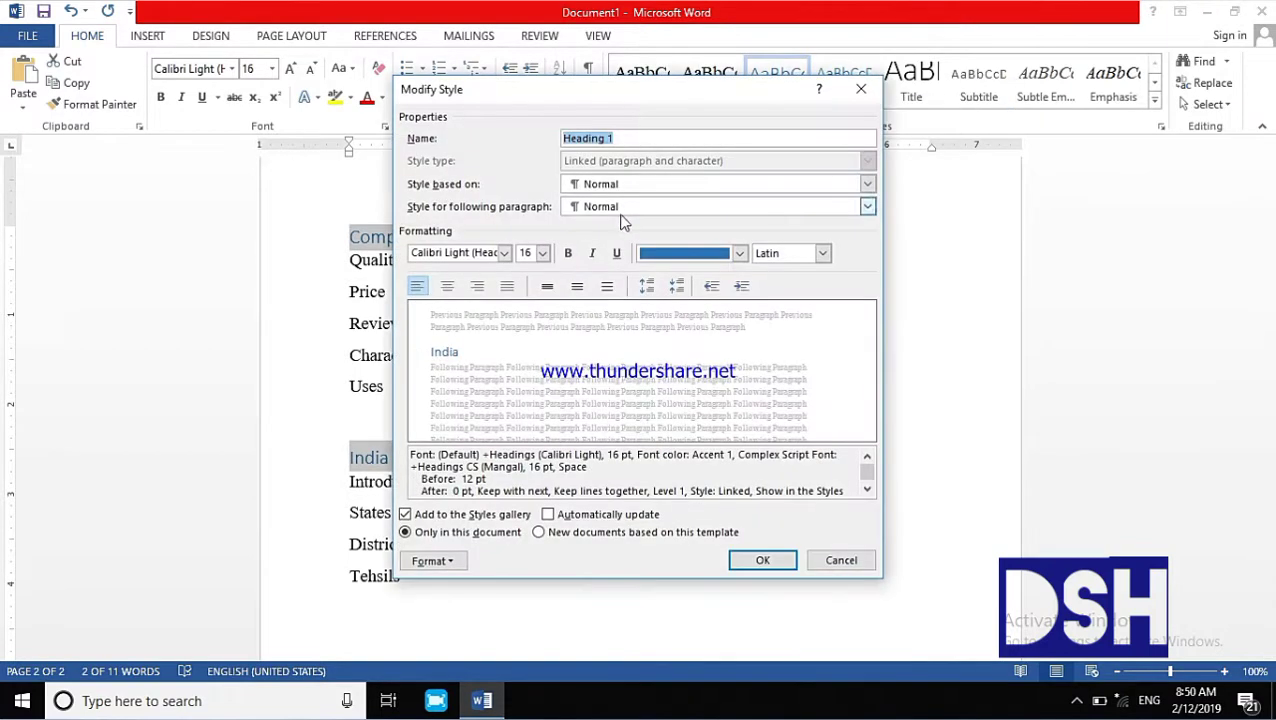
left_click(567, 258)
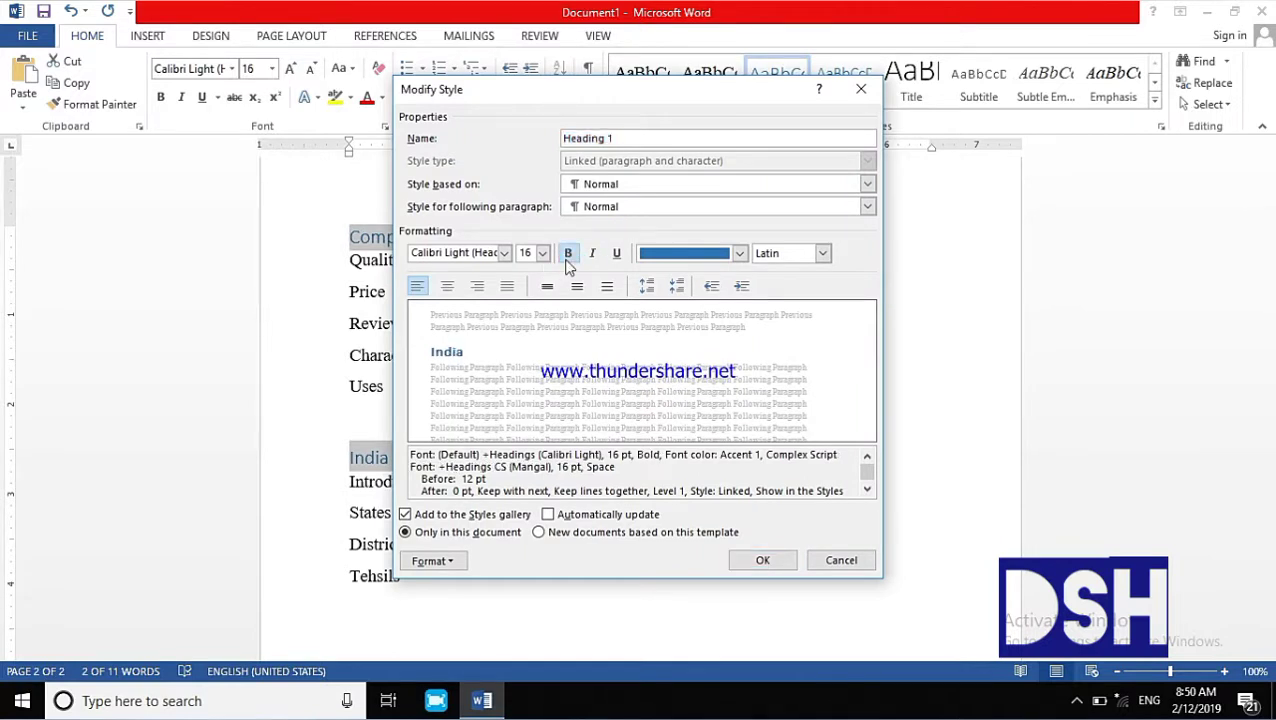
left_click(740, 255)
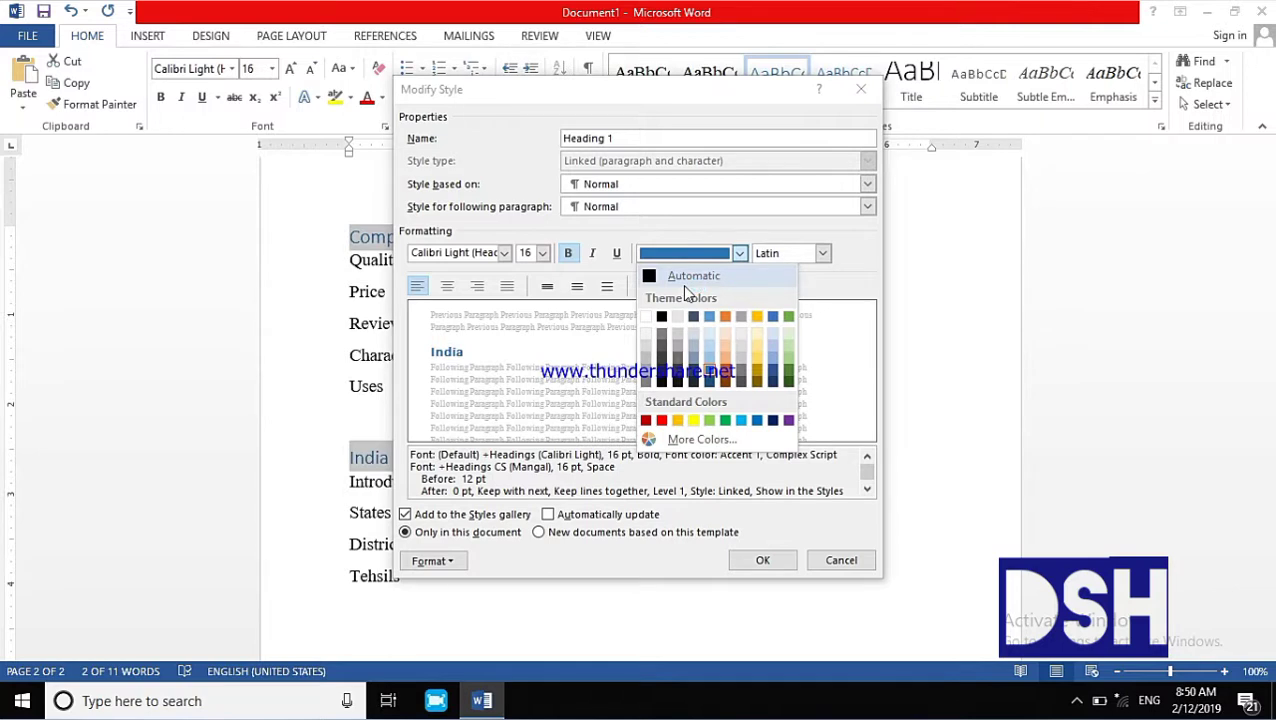
left_click(682, 284)
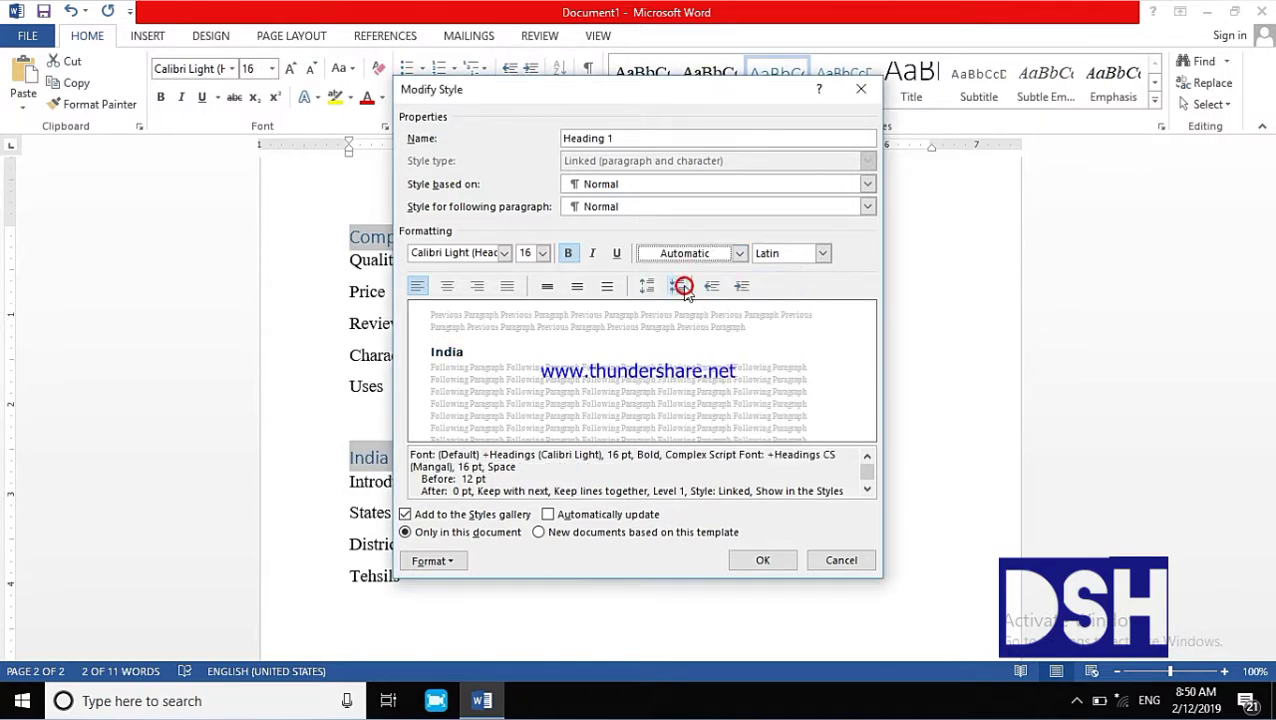
left_click(504, 253)
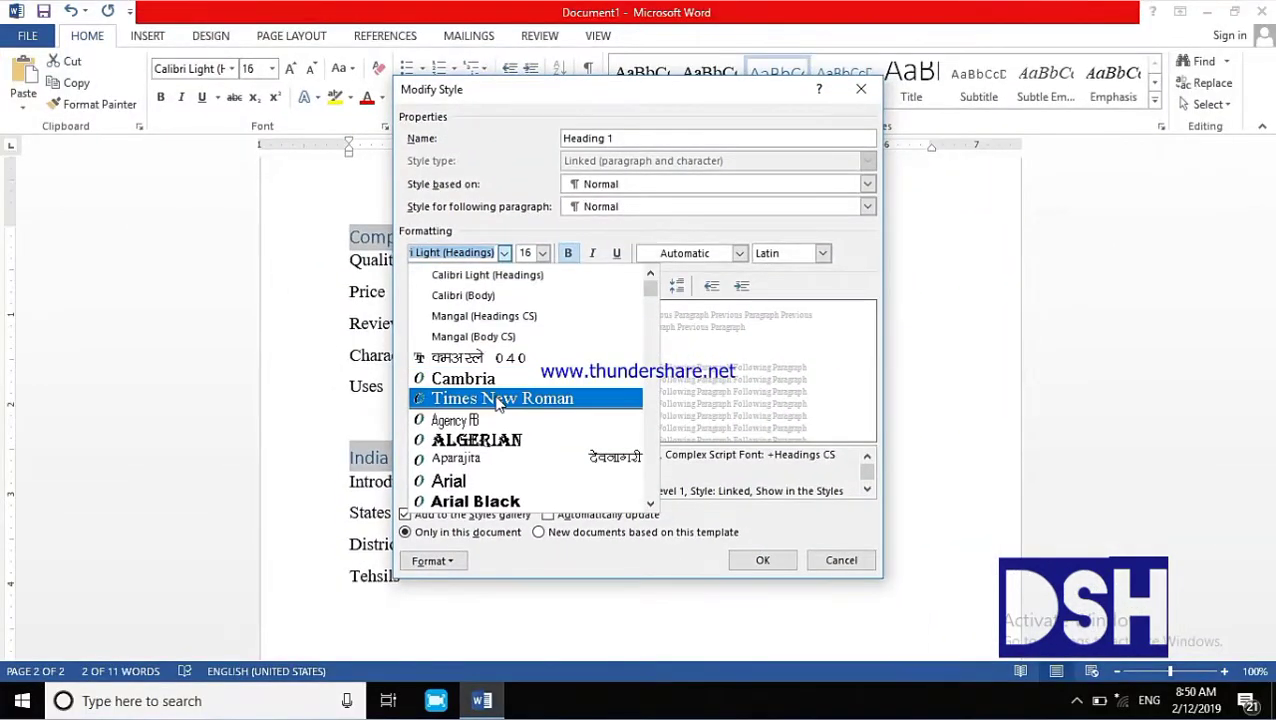
left_click(497, 398)
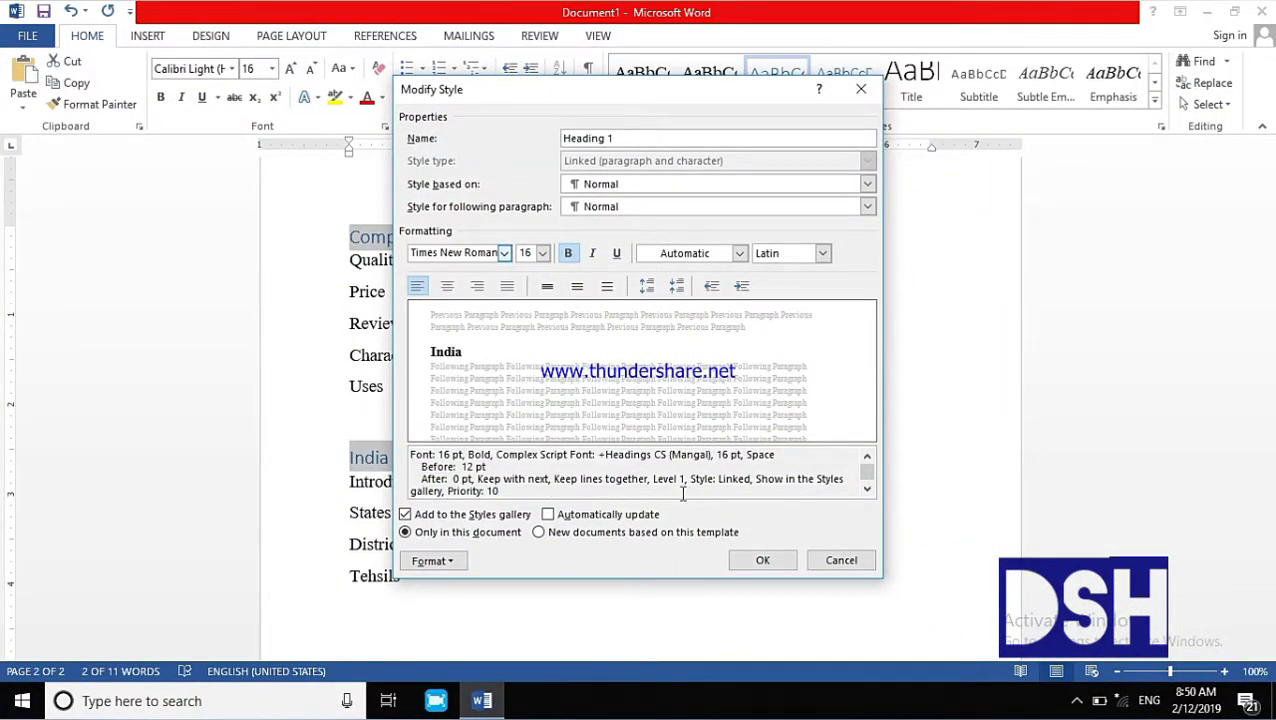
left_click(762, 561)
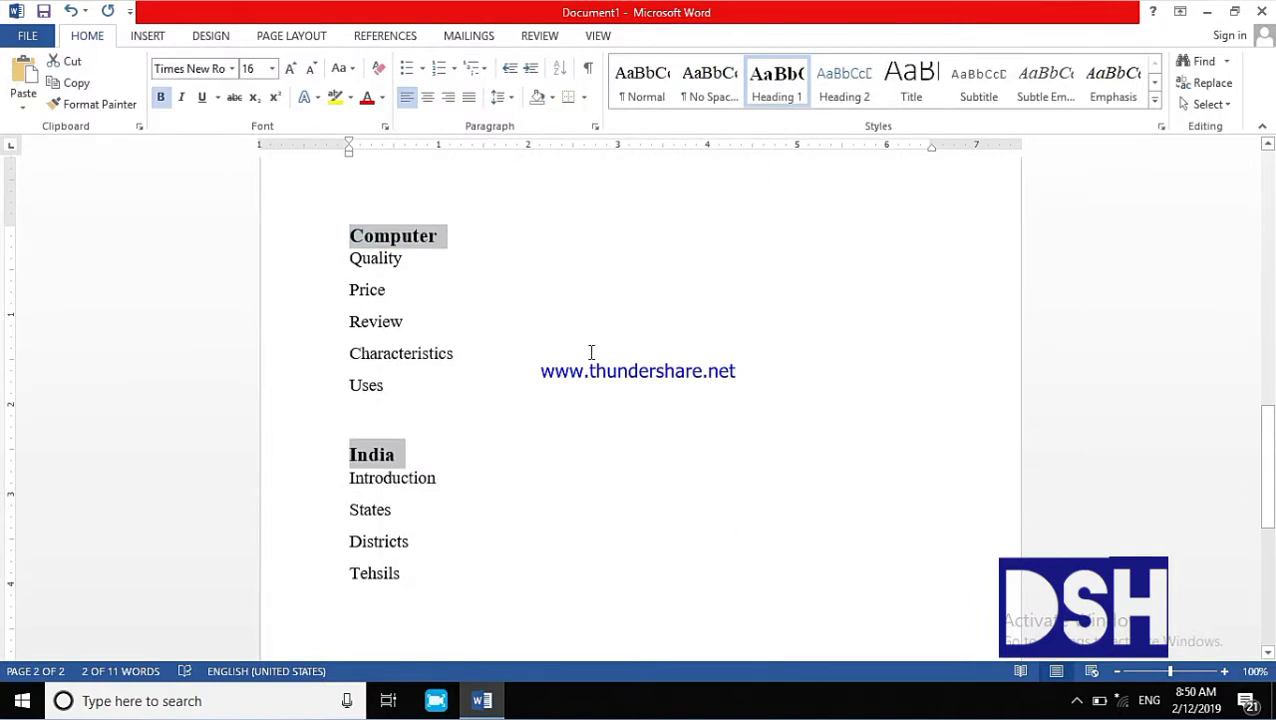
Step: Apply Heading 2 to Quality through Uses and Introduction through Tehsils
left_click(553, 289)
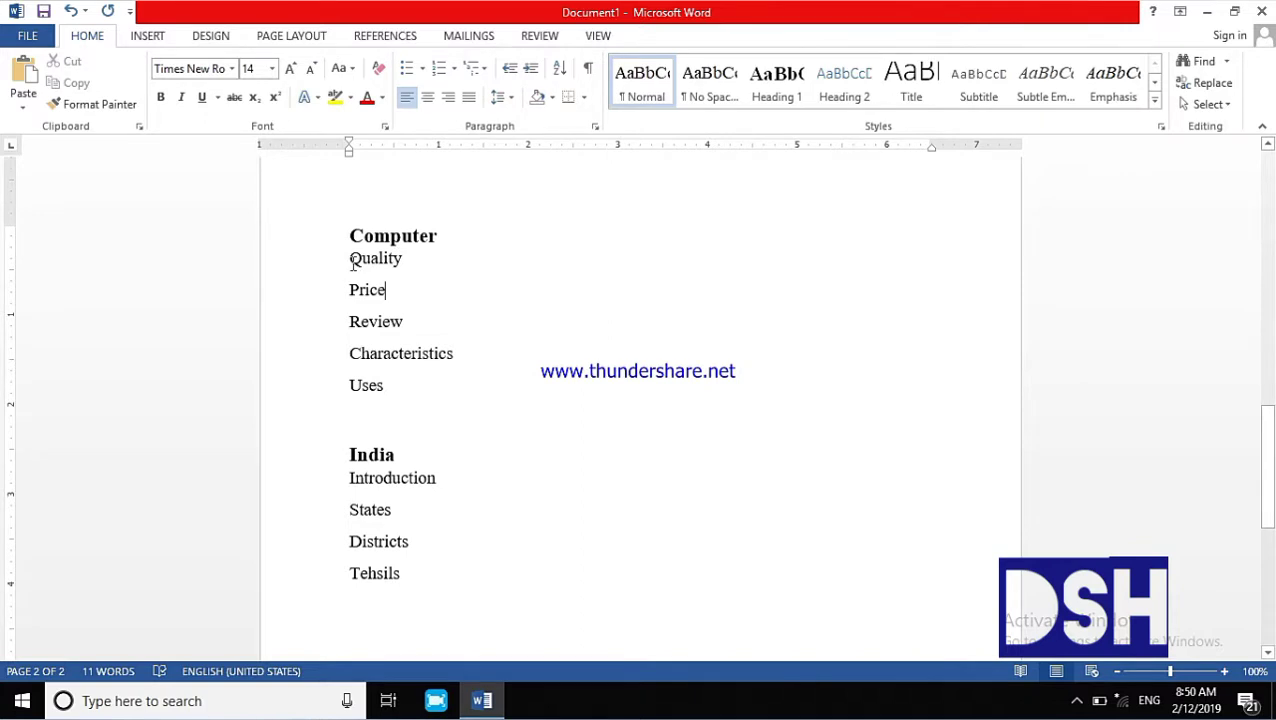
left_click_drag(352, 263, 407, 293)
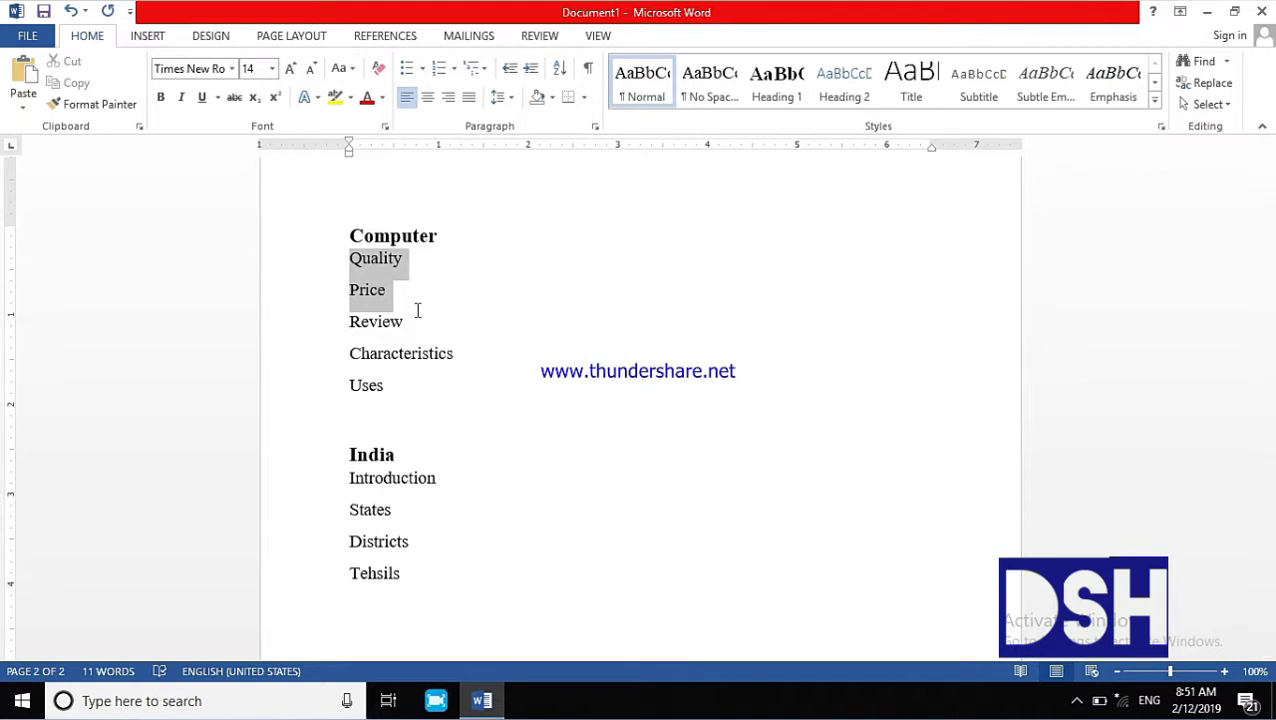
left_click_drag(422, 323, 425, 386)
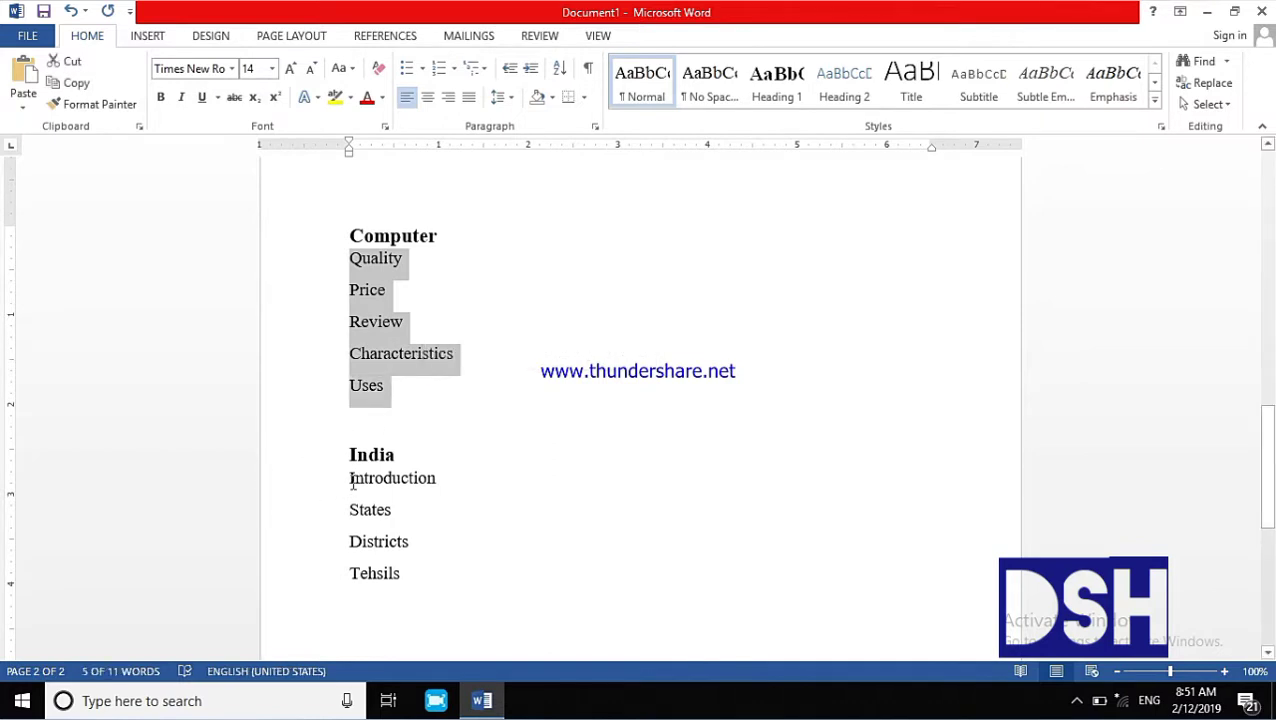
left_click_drag(352, 482, 415, 572, "ctrl")
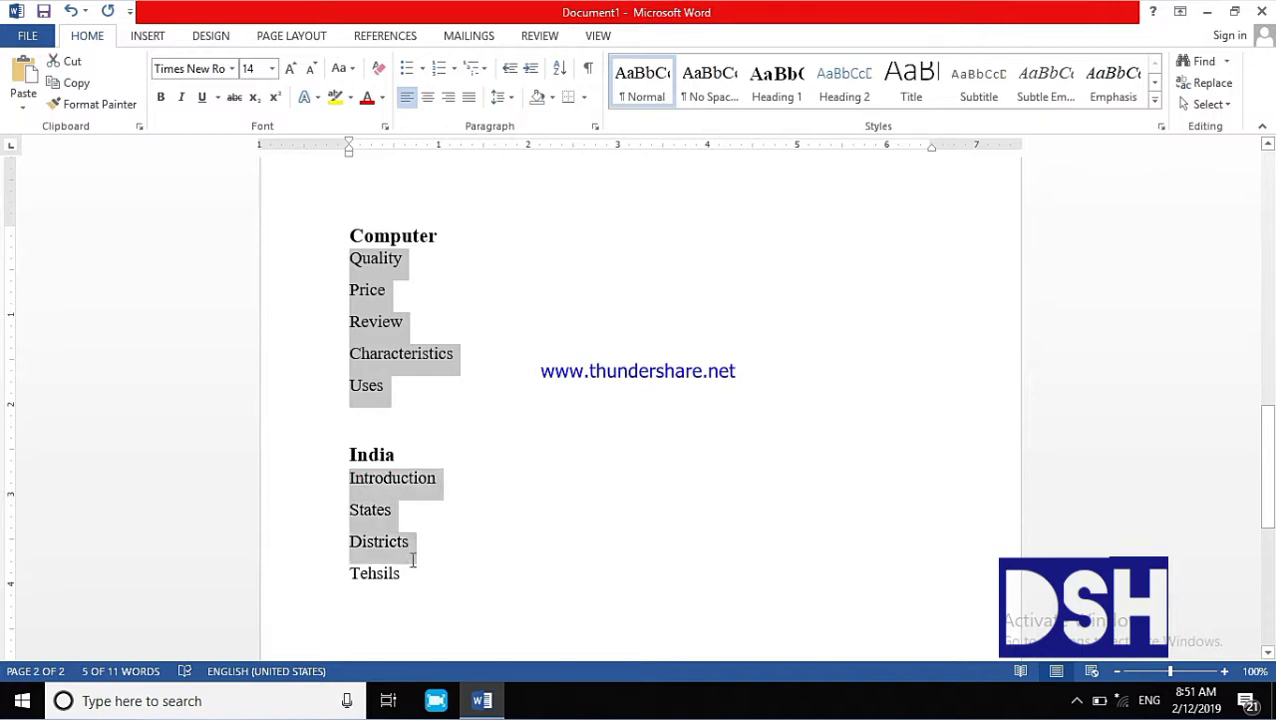
left_click(860, 98)
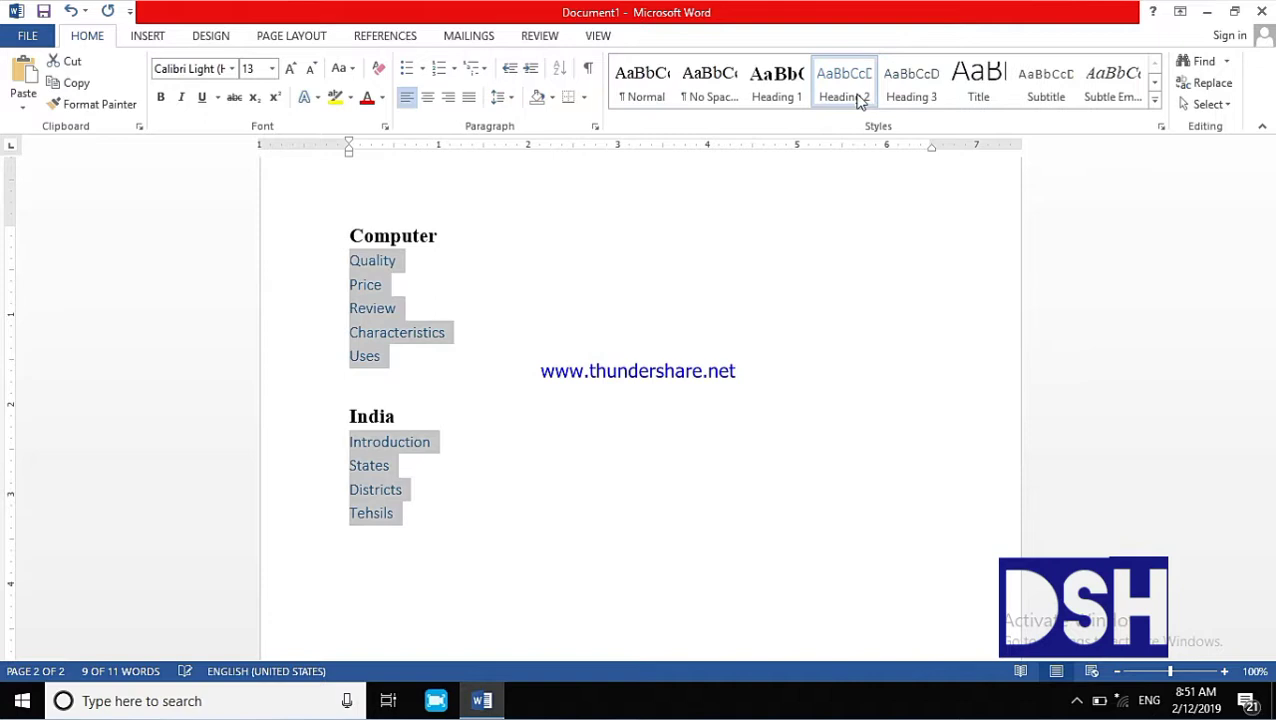
left_click(586, 304)
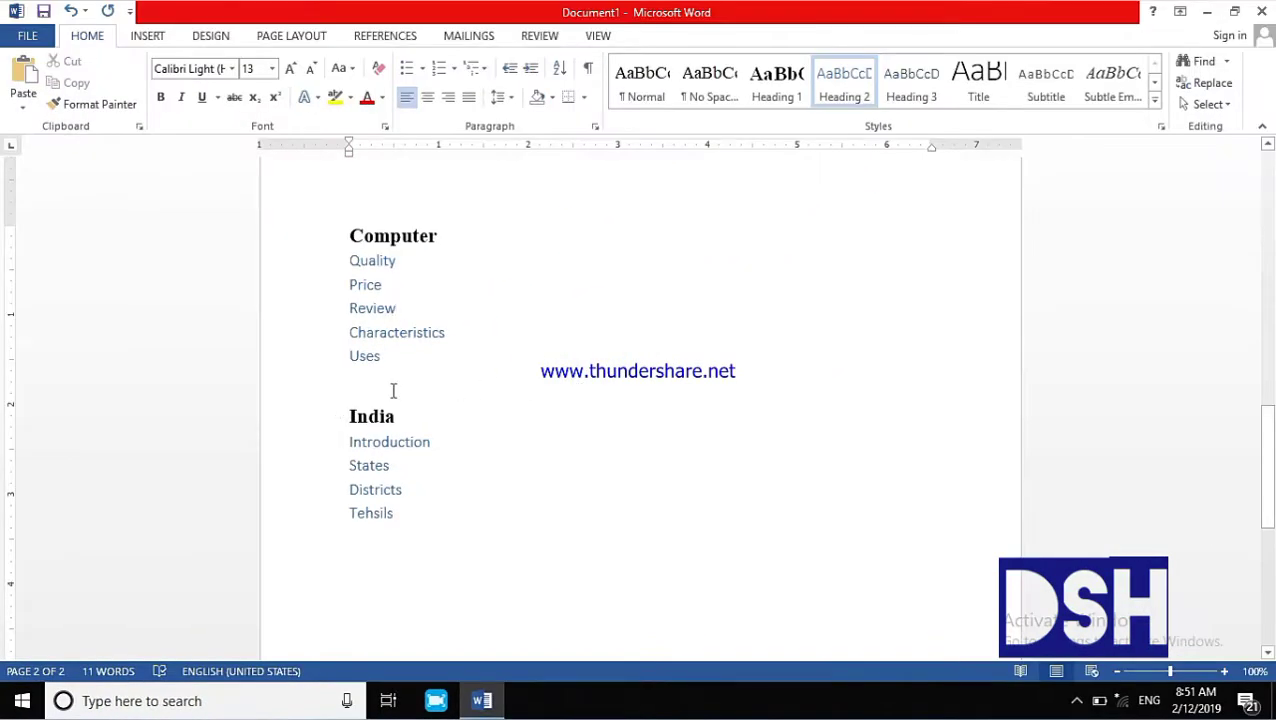
left_click(377, 388)
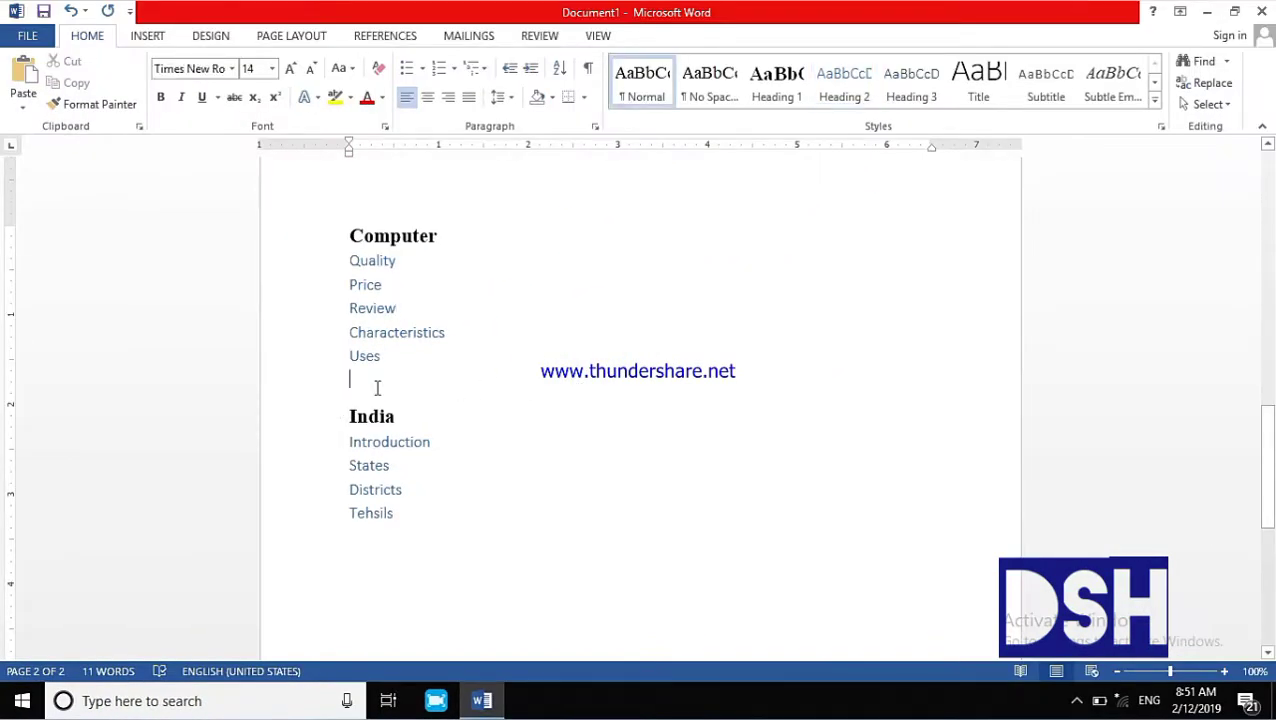
Step: Insert a page break before India, then put the cursor on blank page 1
key("ctrl+Return")
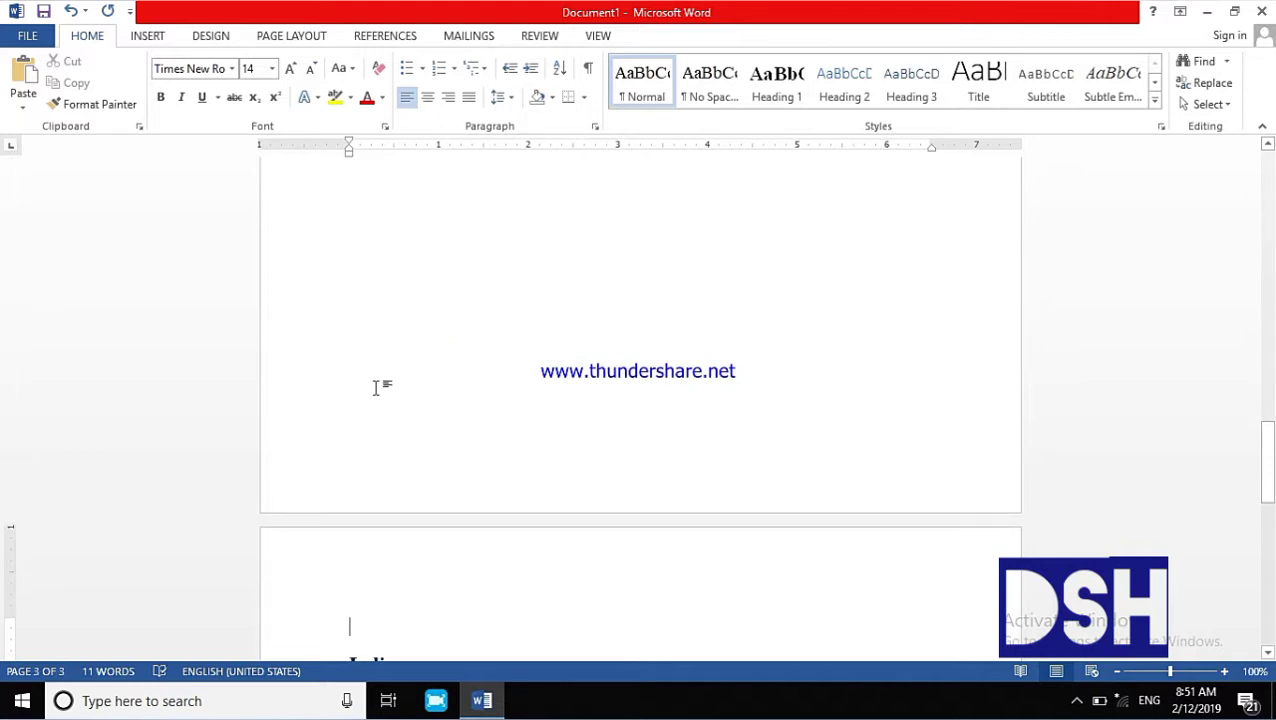
left_click_drag(1268, 475, 1270, 190)
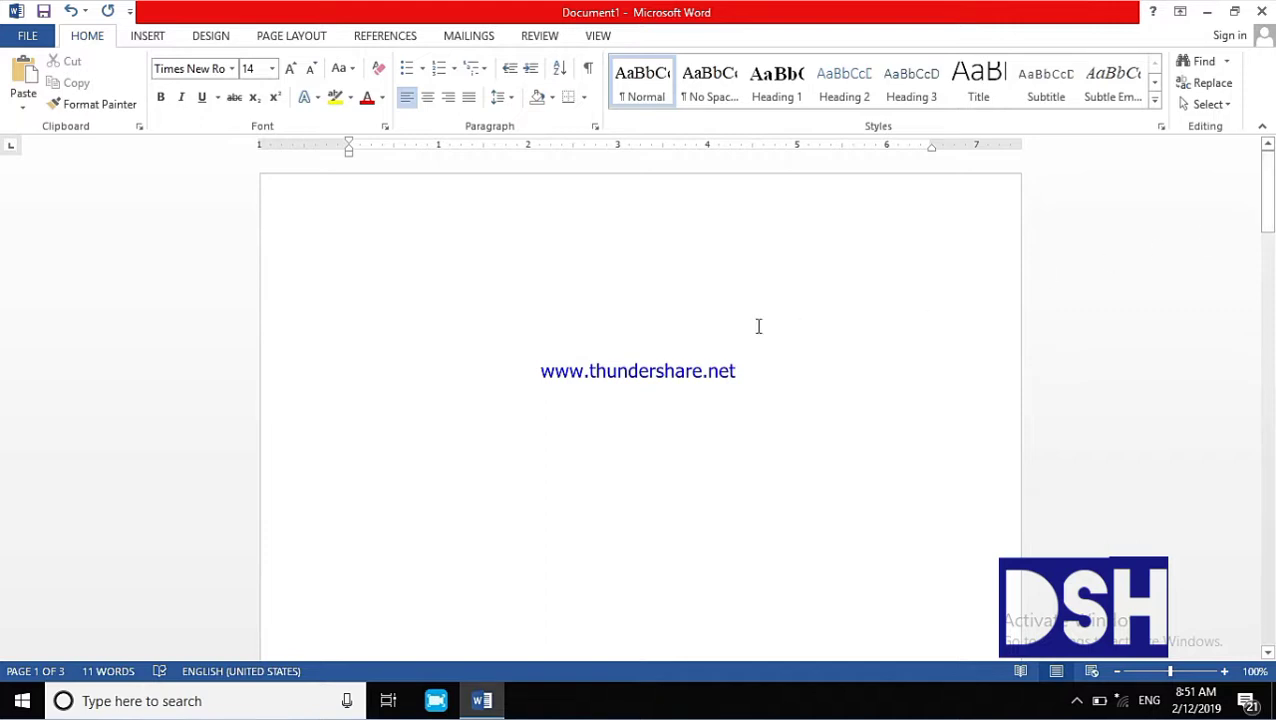
left_click(677, 339)
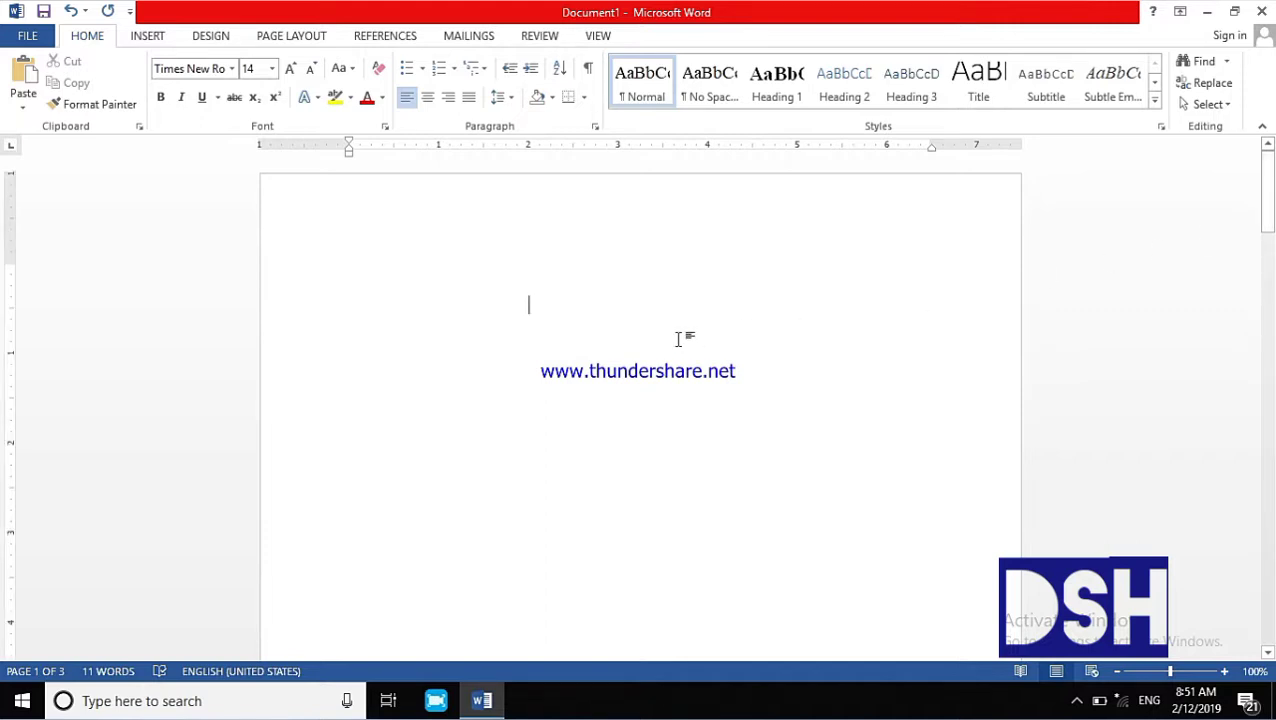
Step: Insert Automatic Table 1 as the table of contents on the first page
left_click(395, 42)
key("Down")
key("Down")
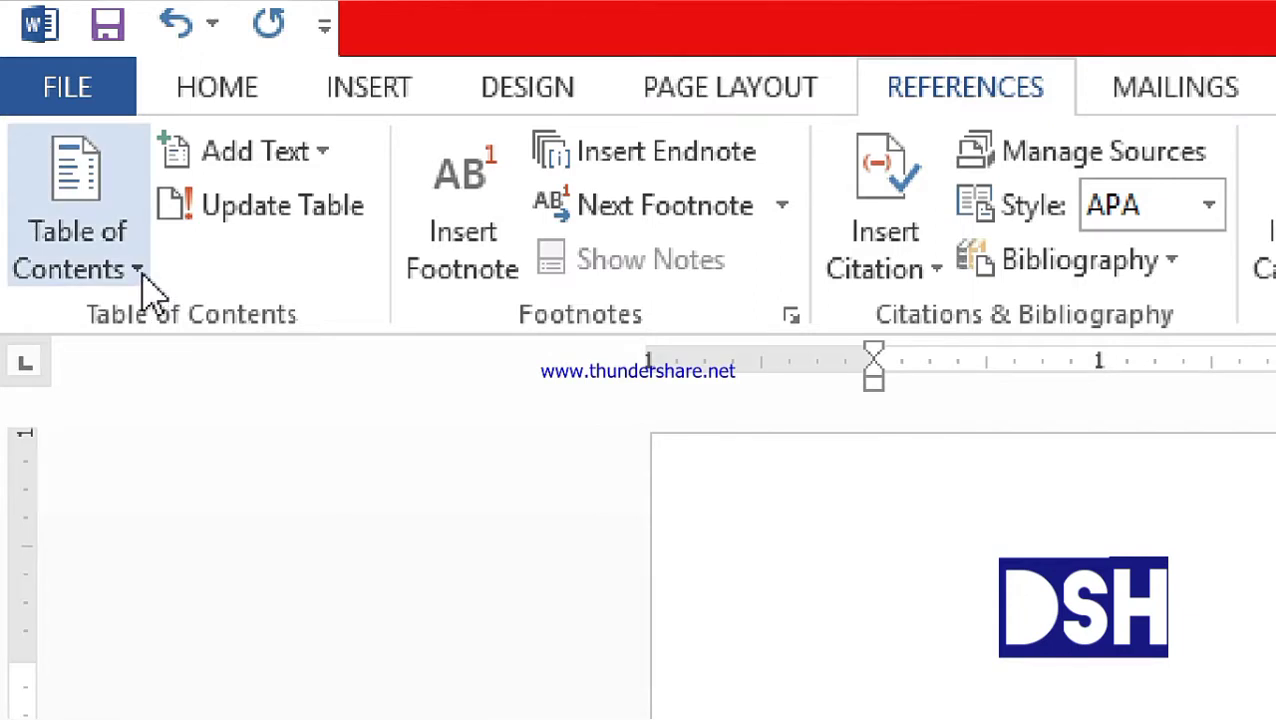
left_click(138, 270)
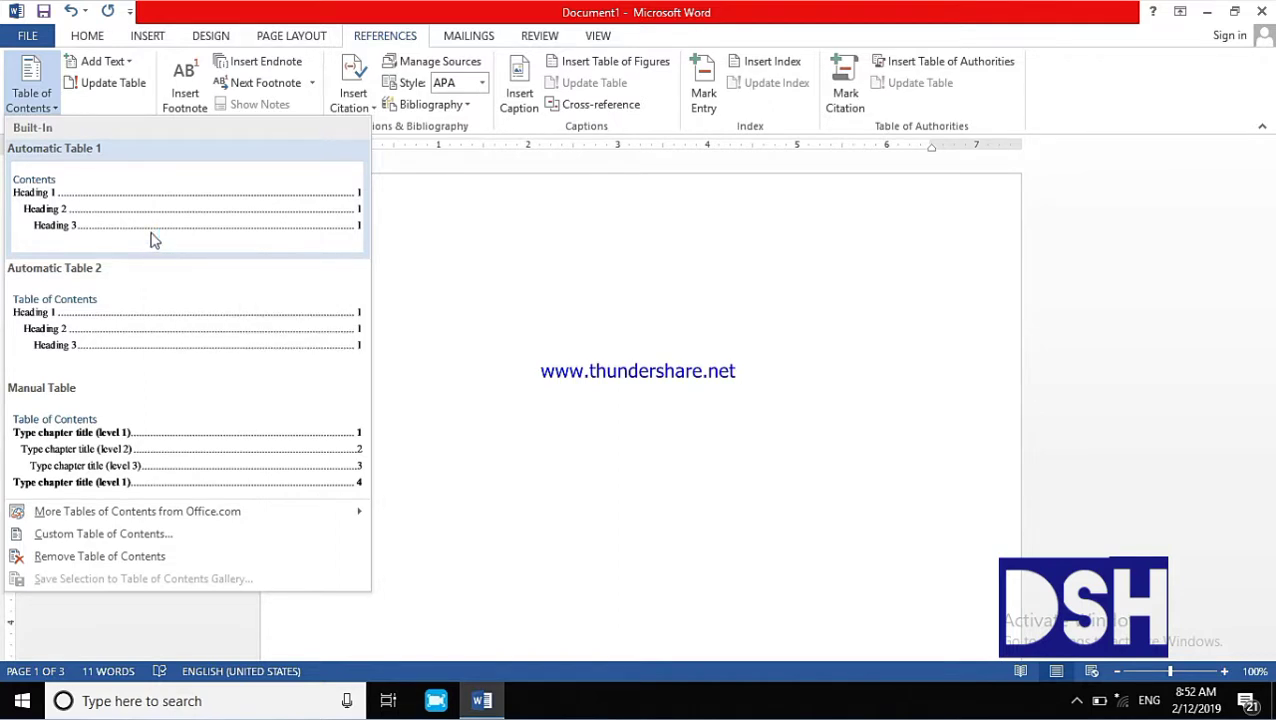
left_click(149, 240)
scroll(146, 241, "down", 1)
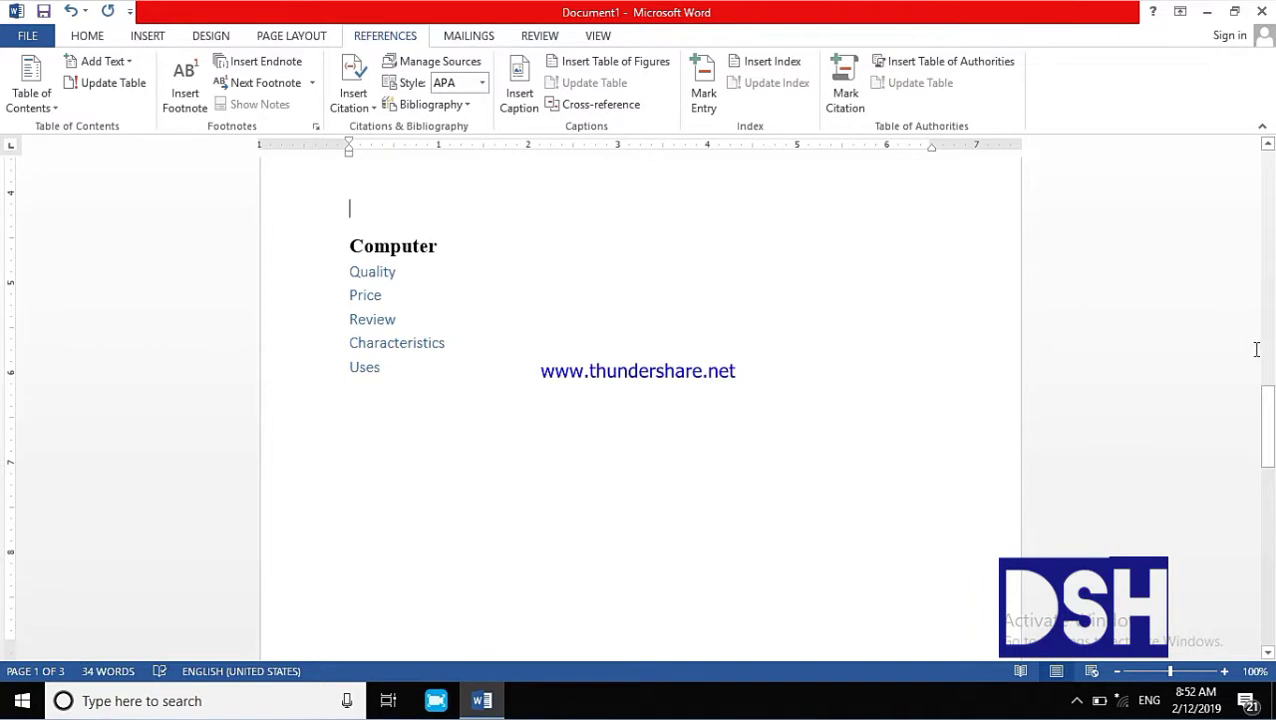
left_click_drag(1272, 412, 1272, 353)
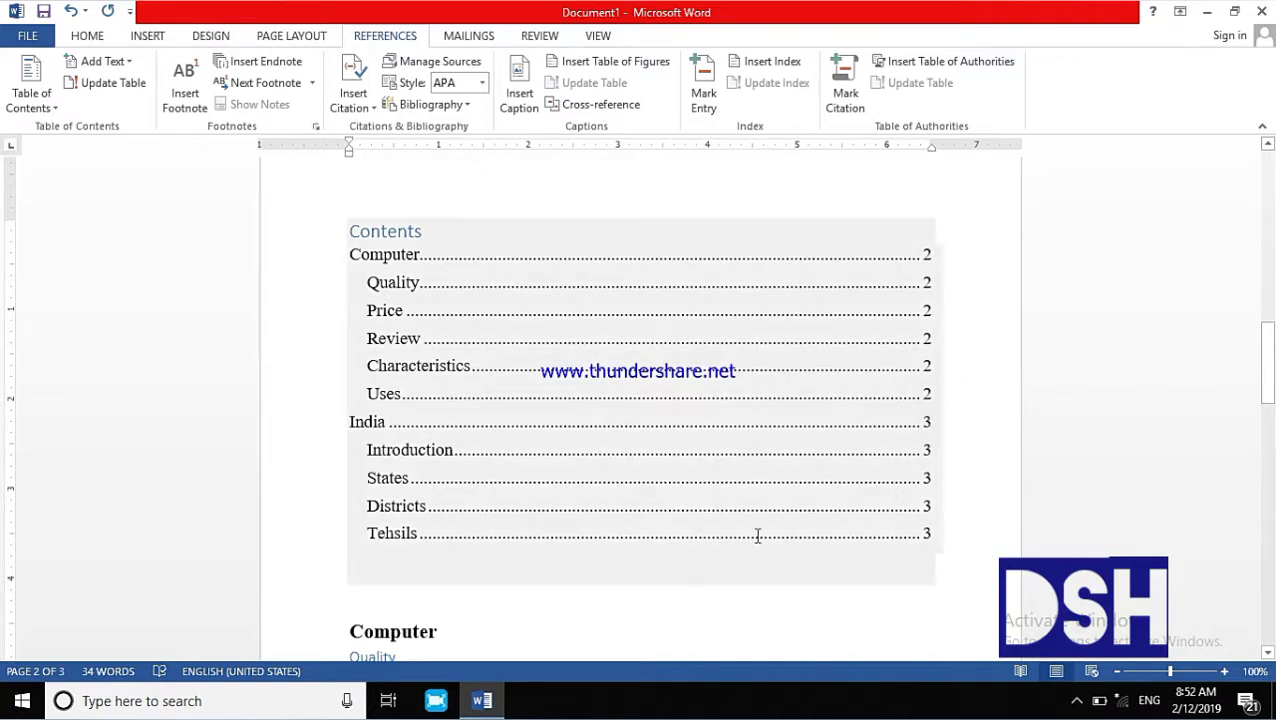
left_click_drag(1267, 360, 1270, 605)
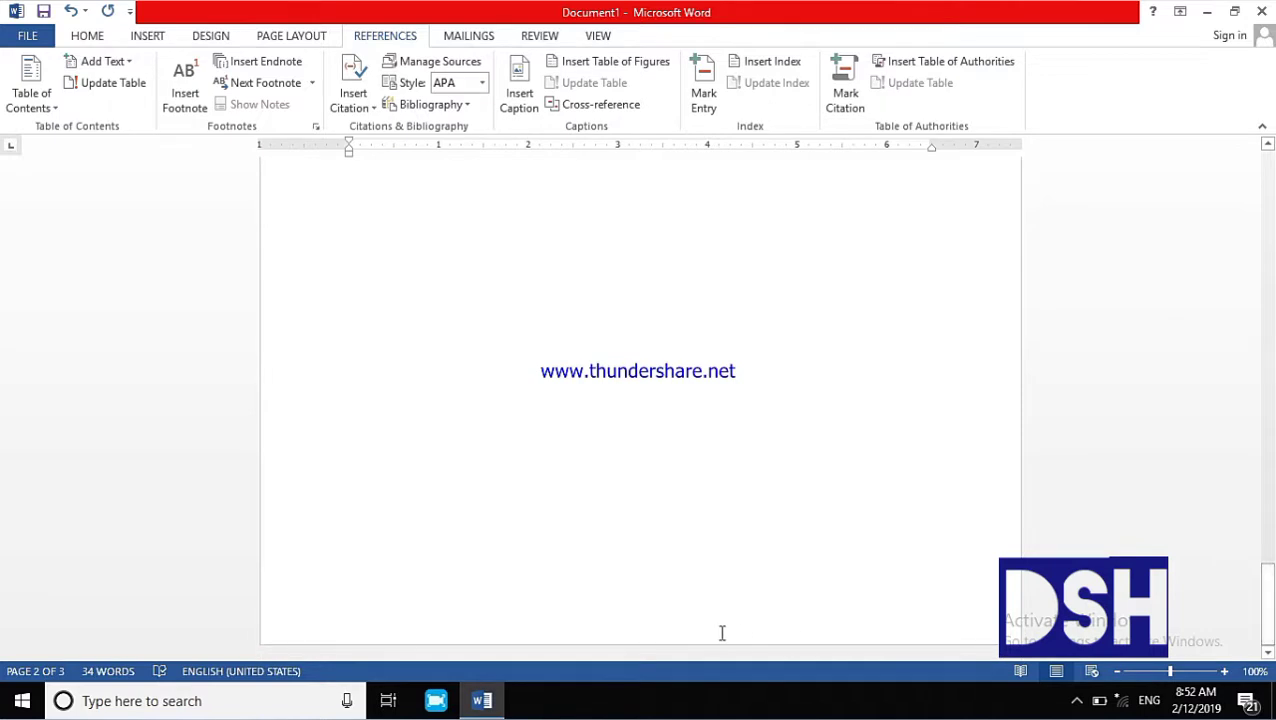
left_click(706, 535)
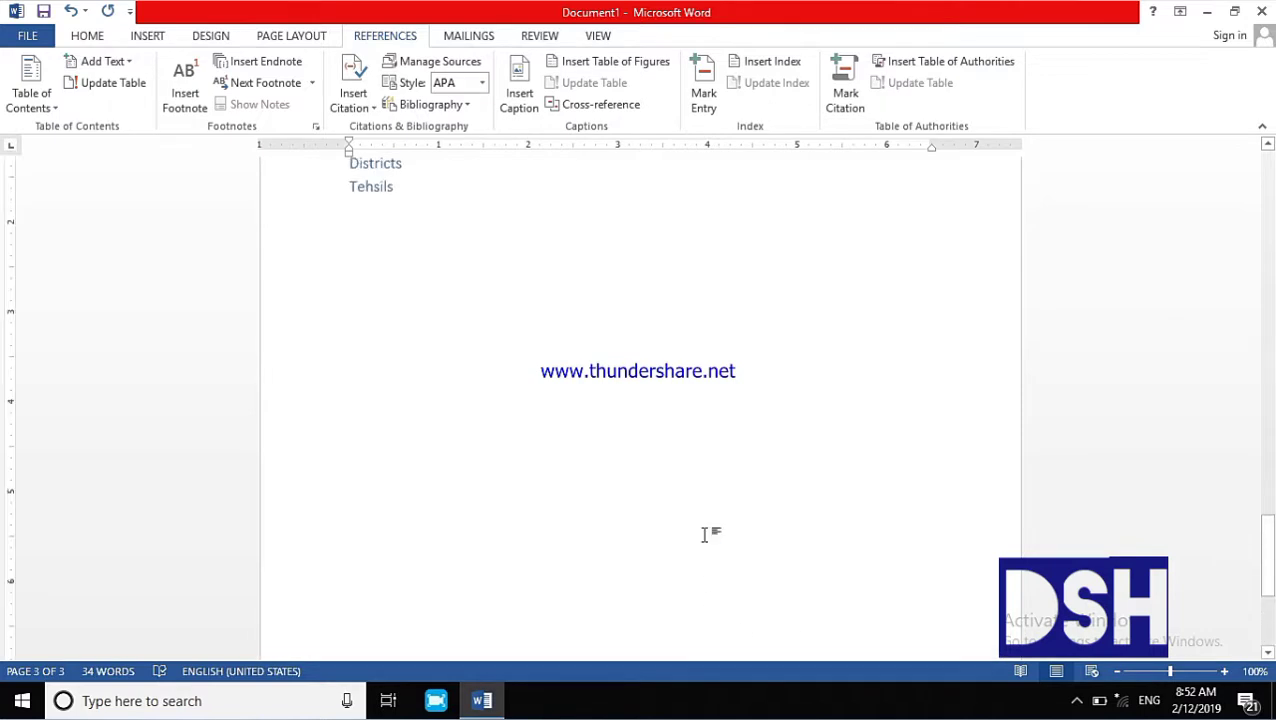
Step: Add a fourth page and move the Districts and Tehsils headings onto it
key("ctrl+Return")
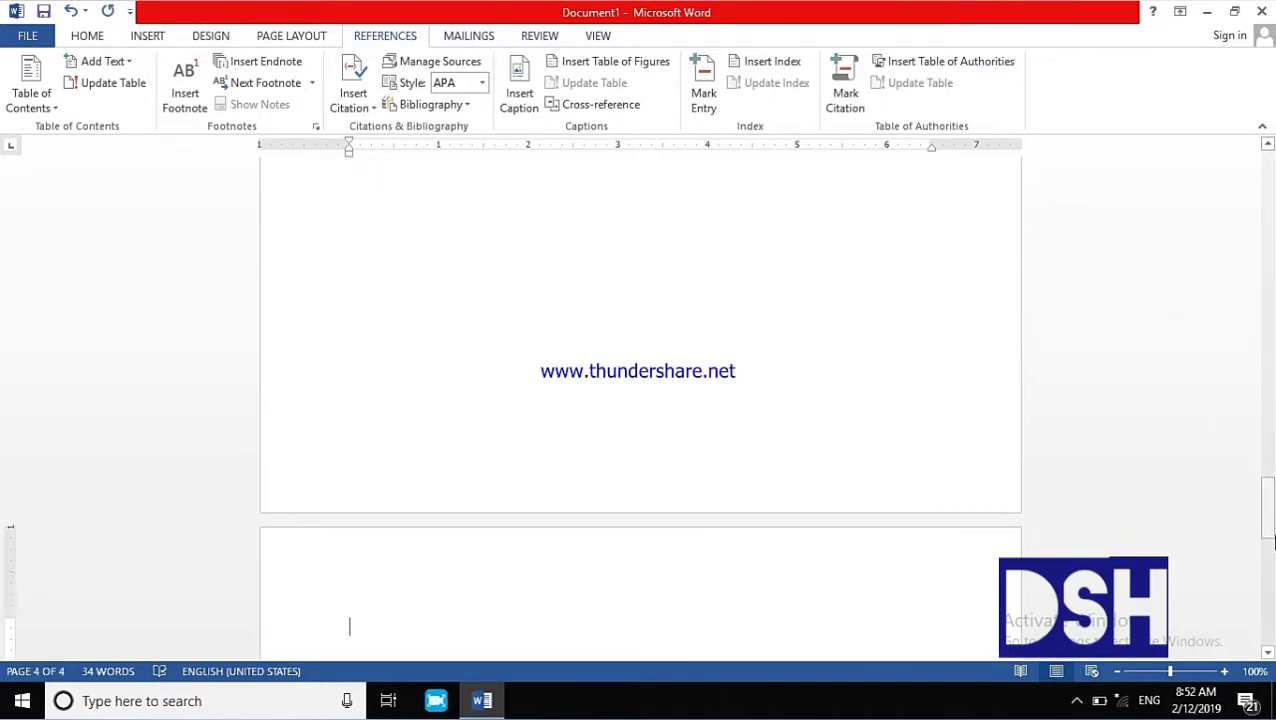
left_click_drag(1268, 530, 1268, 455)
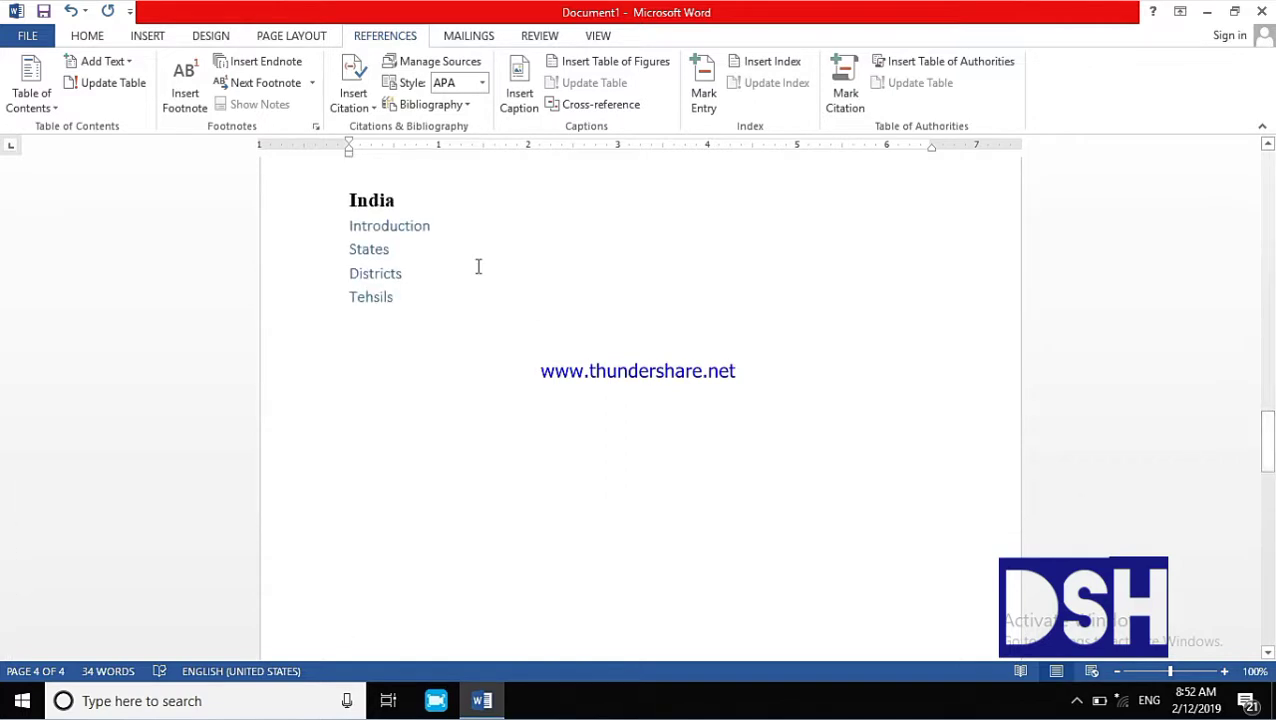
left_click_drag(348, 272, 397, 298)
key("Delete")
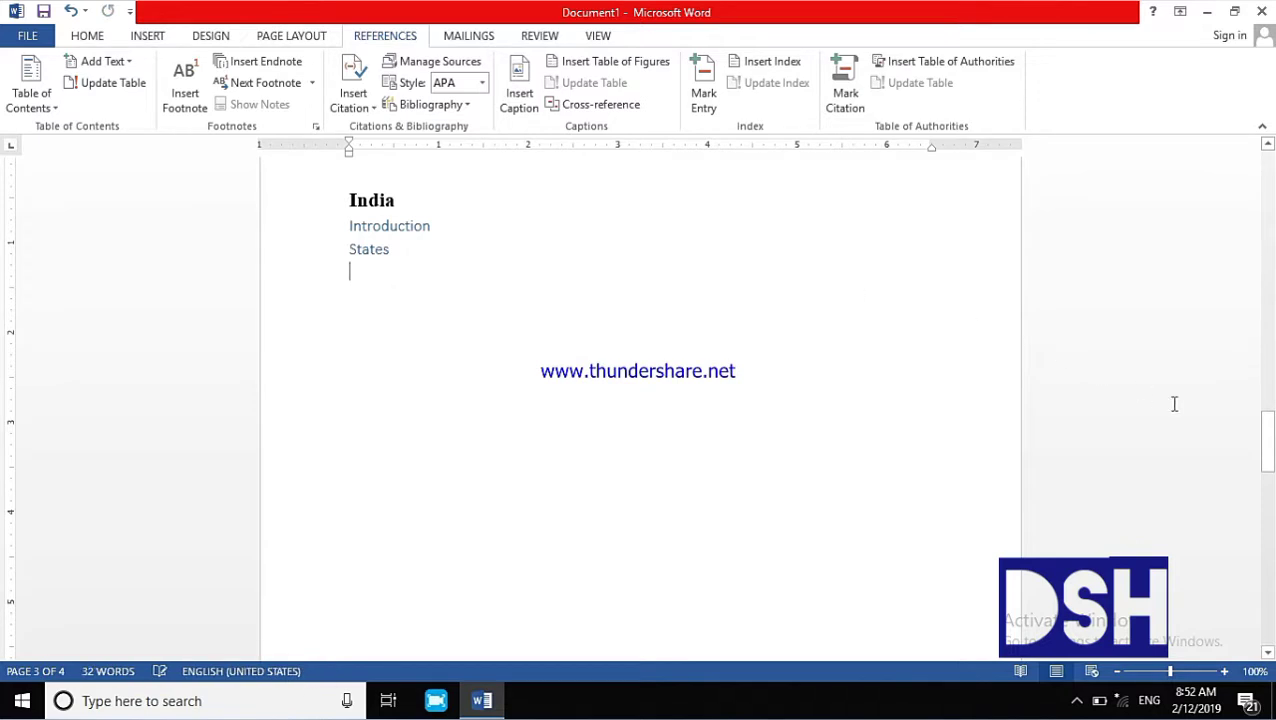
left_click_drag(1268, 440, 1268, 565)
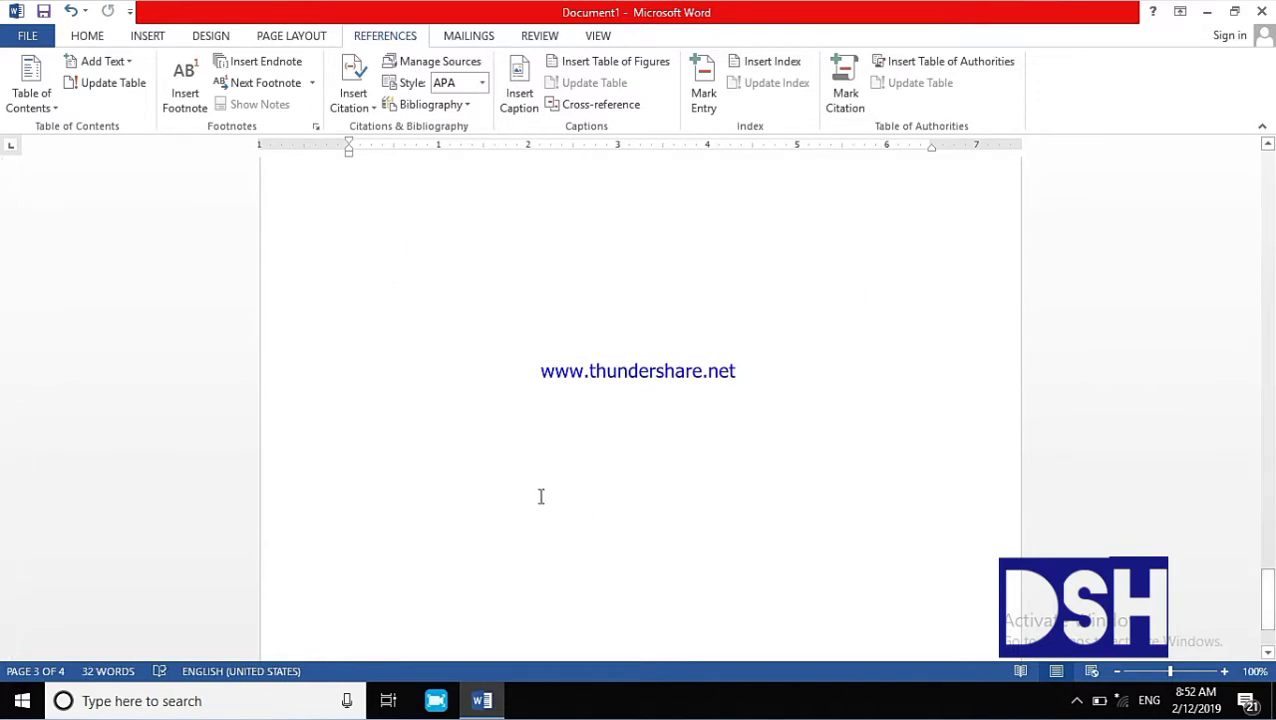
type("Districts Tehsils")
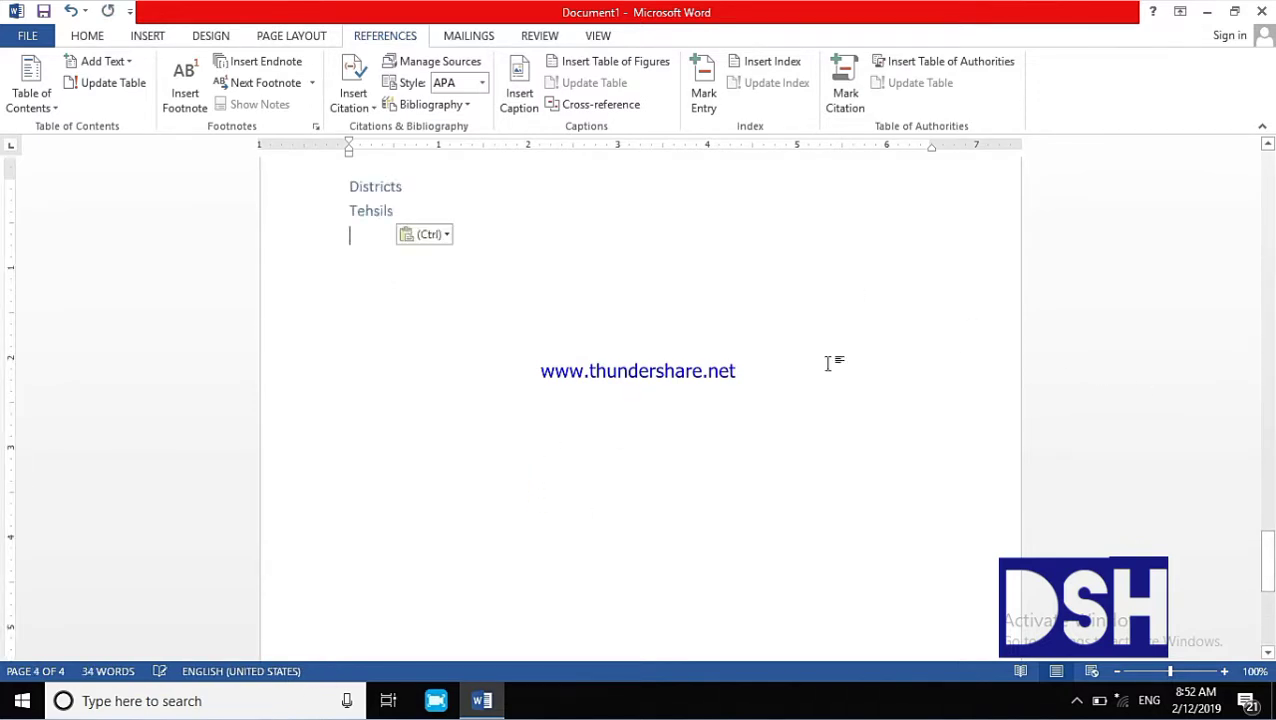
left_click_drag(1268, 565, 1270, 515)
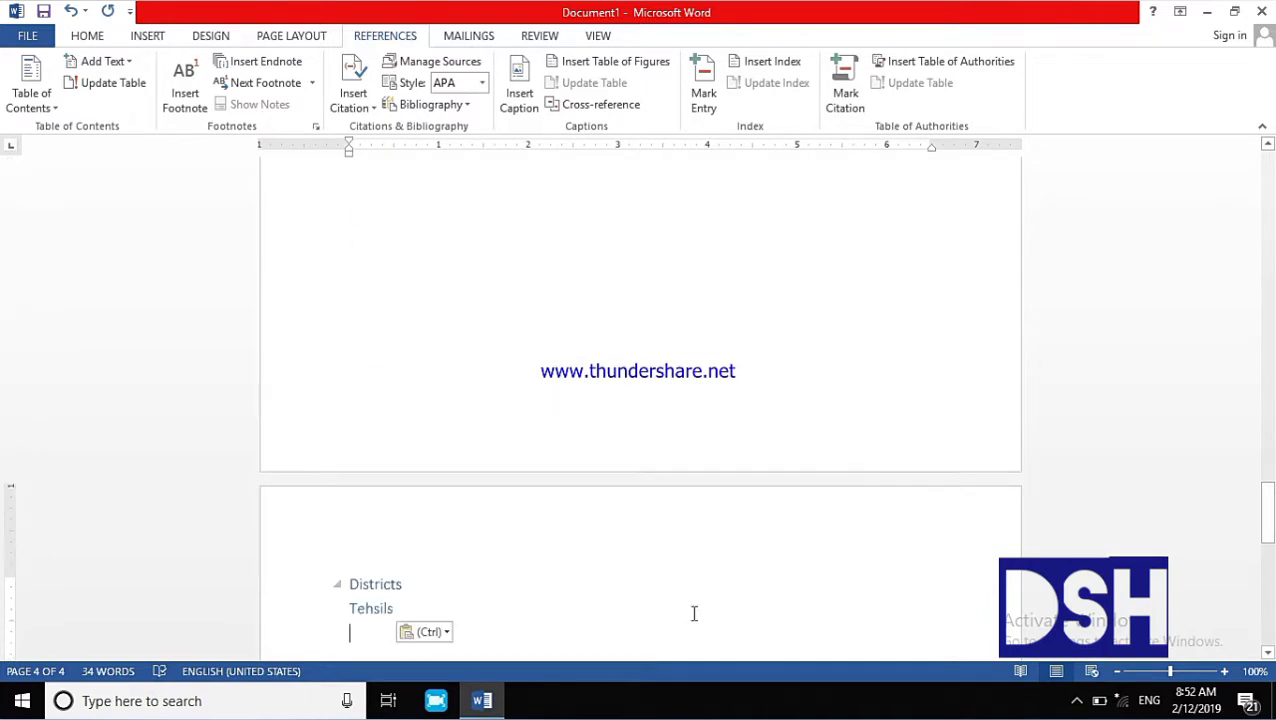
Step: Replace the word Districts with 'DISTRICKTTTTTTTTTTTTTTTTTTTTTTTTTS'
left_click(405, 584)
double_click(372, 586)
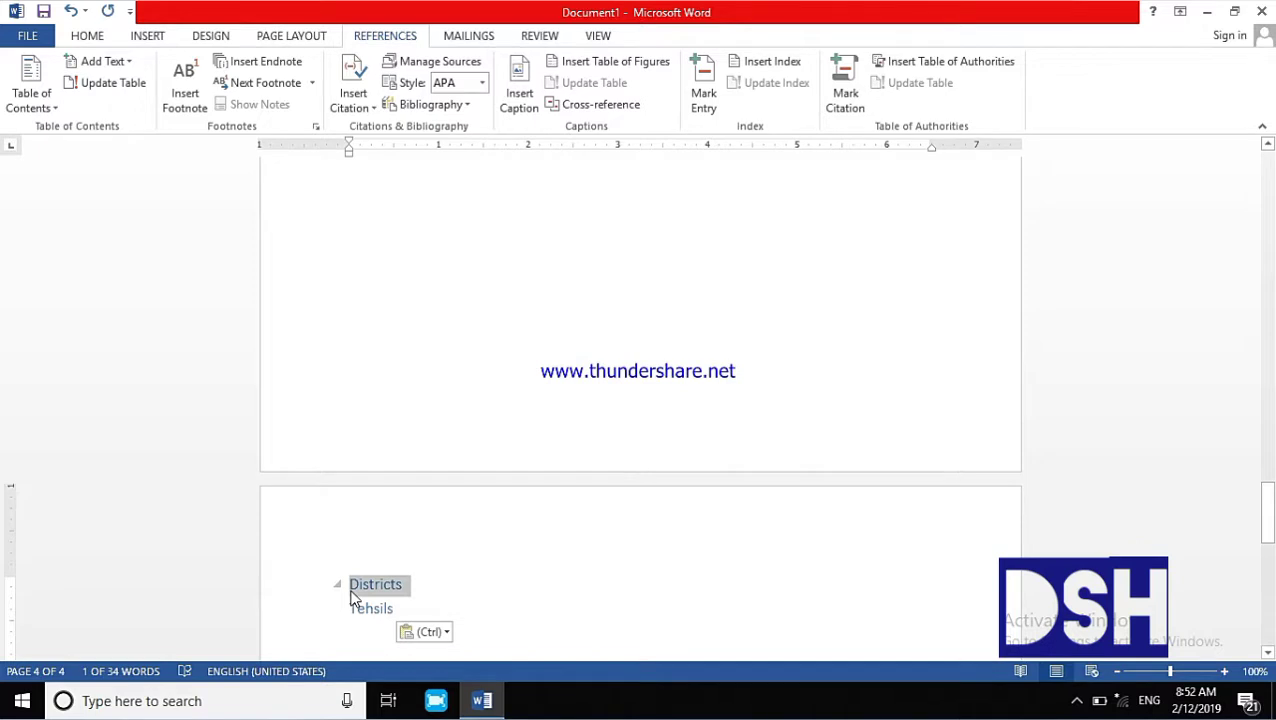
type("DISTRICKTTTTTTTTTTTTTTTTTTTTTTTTTS")
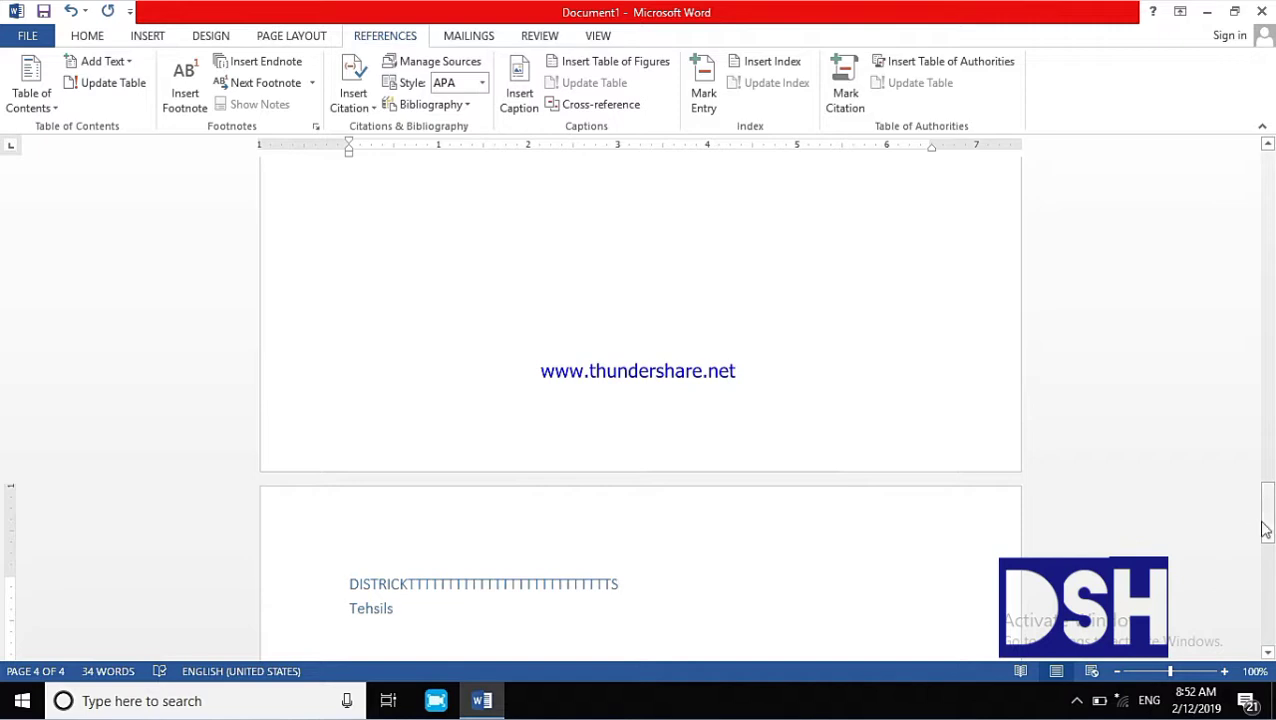
left_click_drag(1267, 510, 1267, 300)
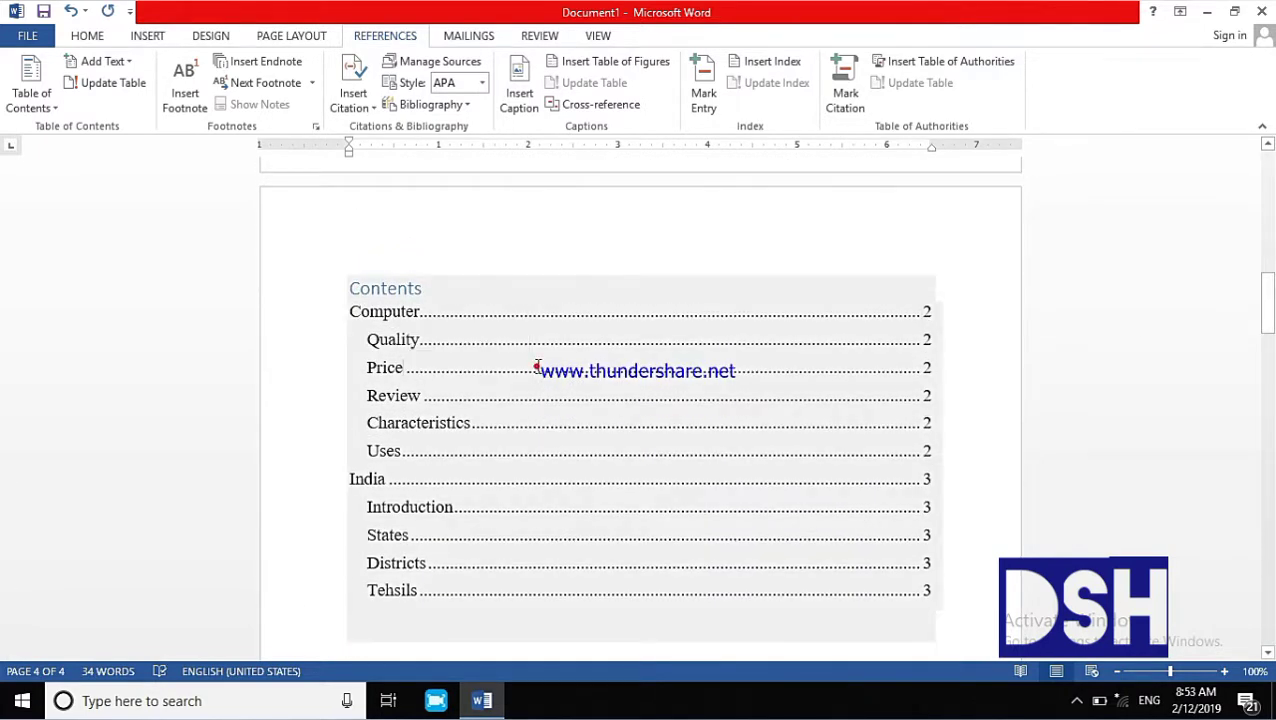
Step: Update the entire table of contents so DISTRICK…TS and Tehsils list page 4
left_click(537, 367)
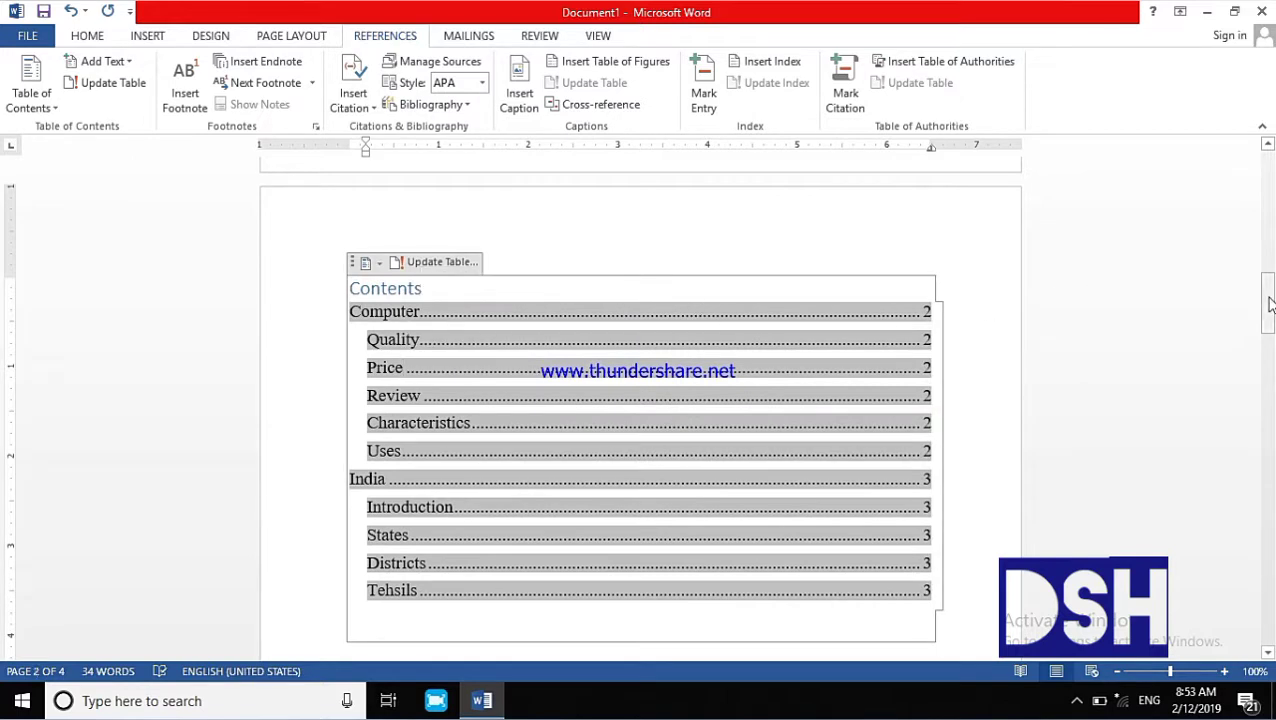
left_click_drag(1268, 303, 1269, 312)
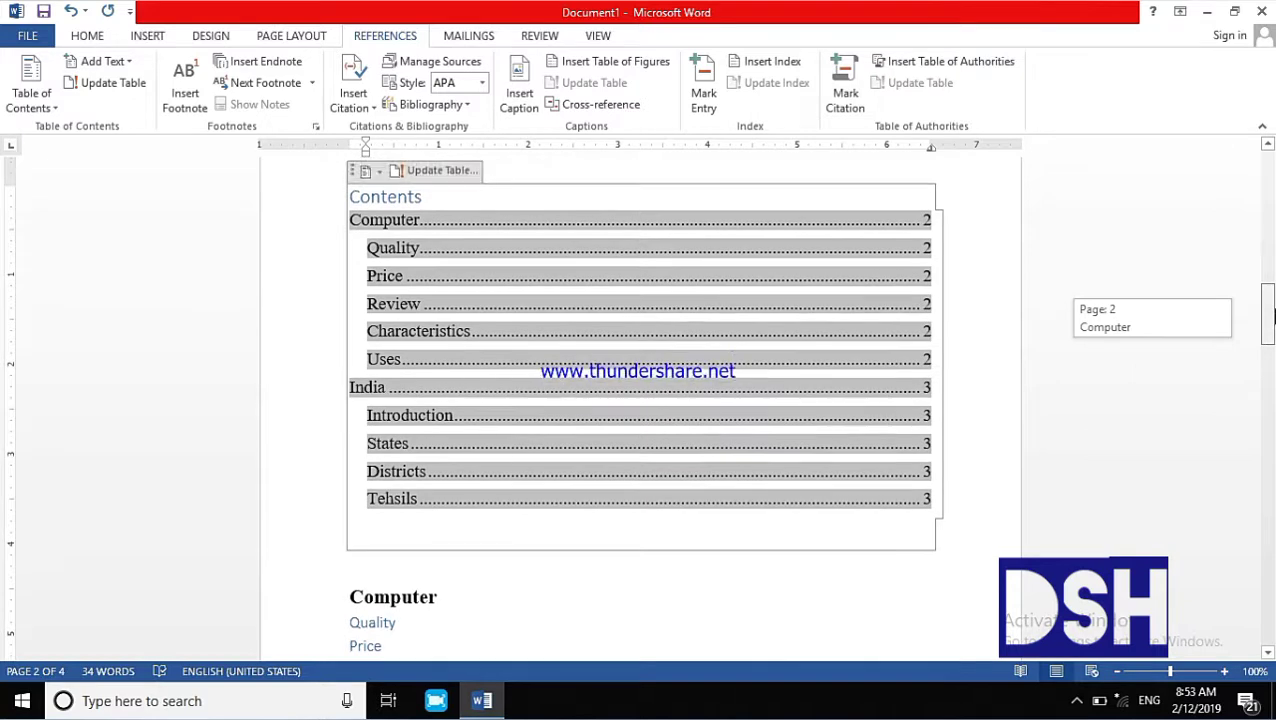
left_click(443, 172)
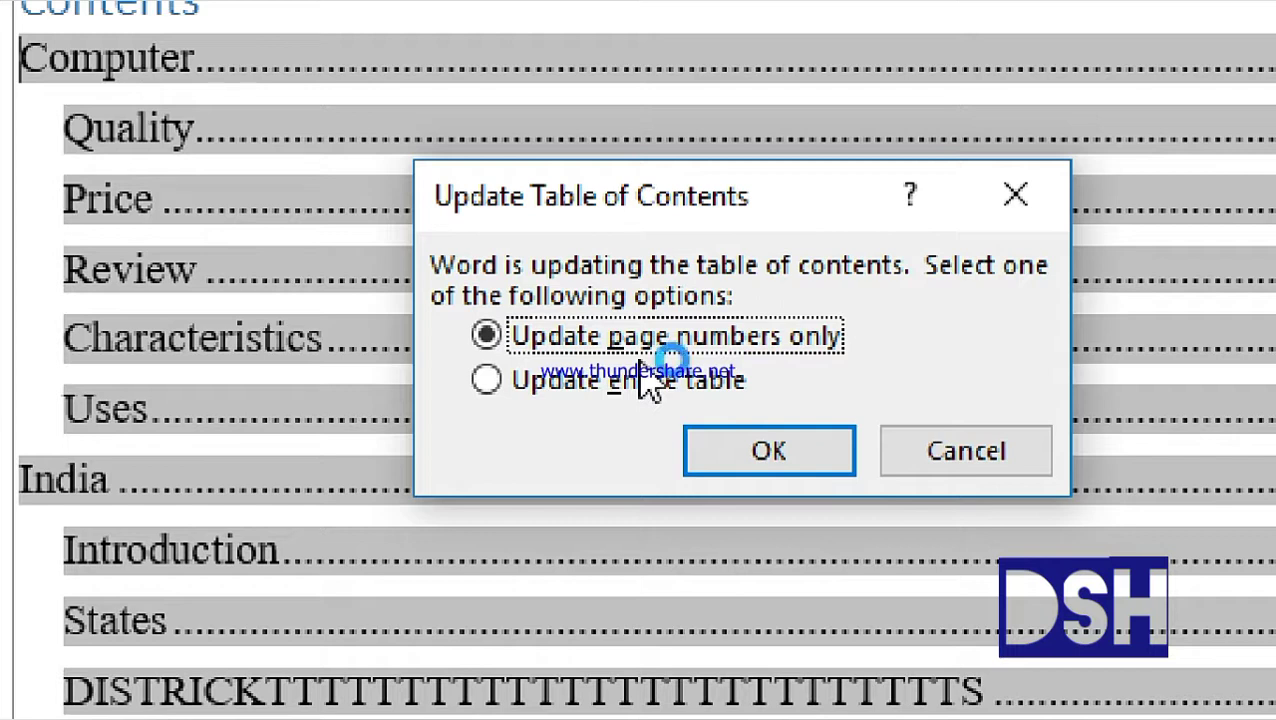
left_click(494, 382)
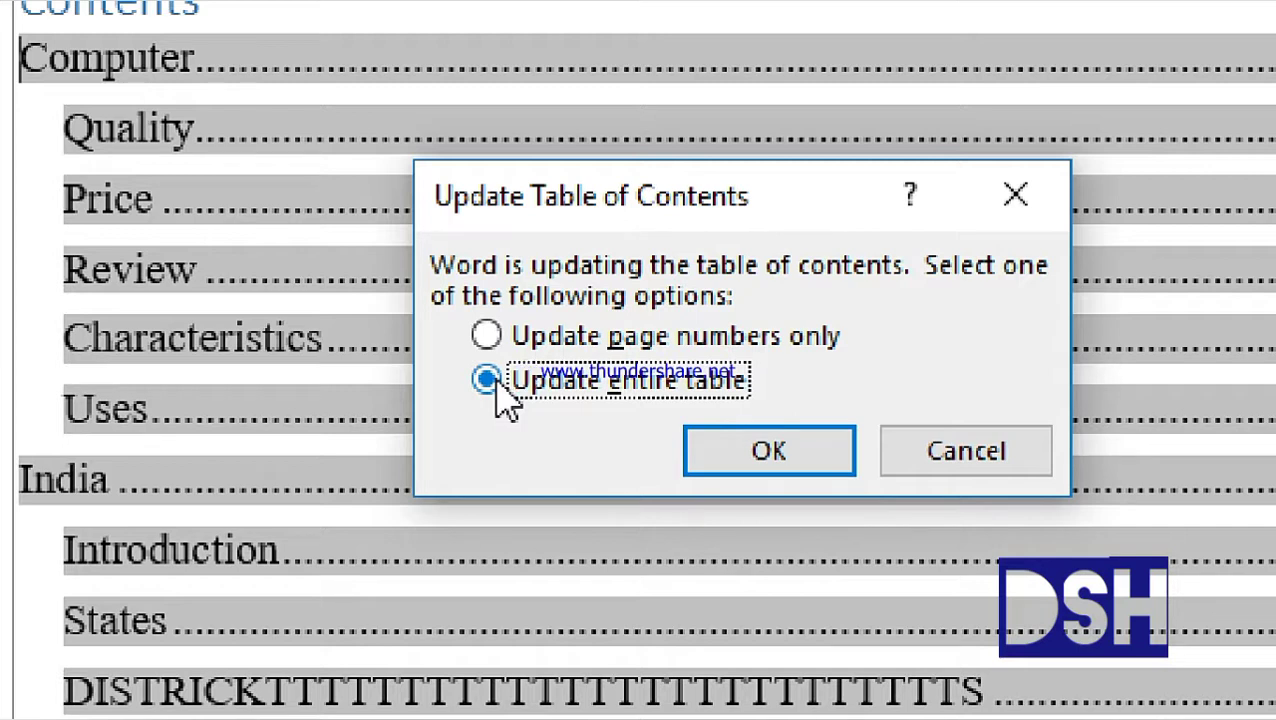
left_click(695, 460)
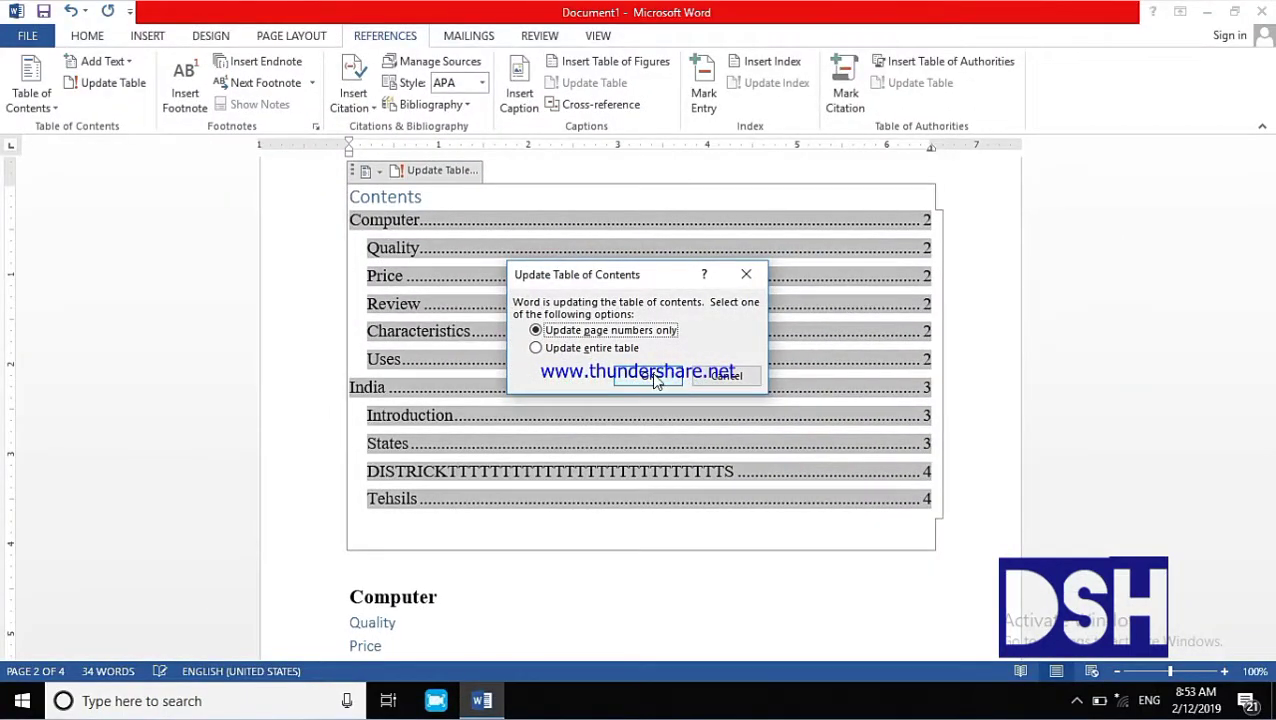
left_click(536, 347)
left_click(668, 377)
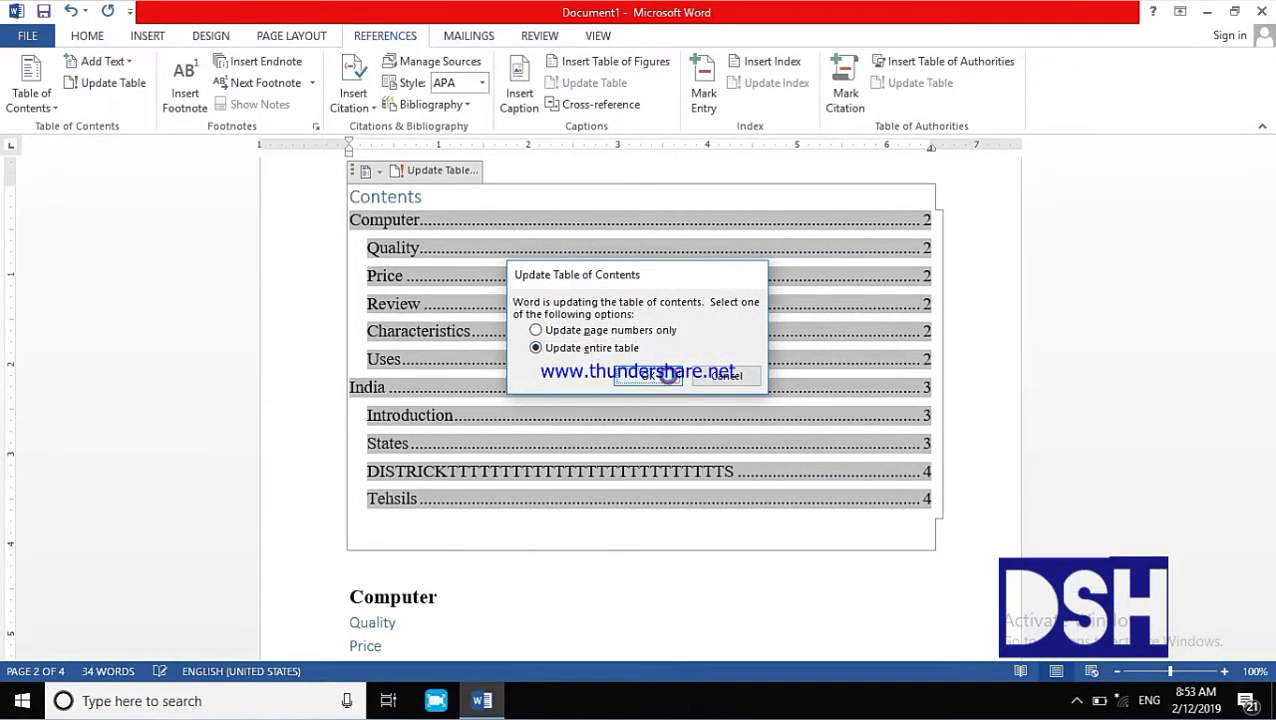
Step: Follow the States contents entry to jump to its heading on page 3
left_click(982, 516)
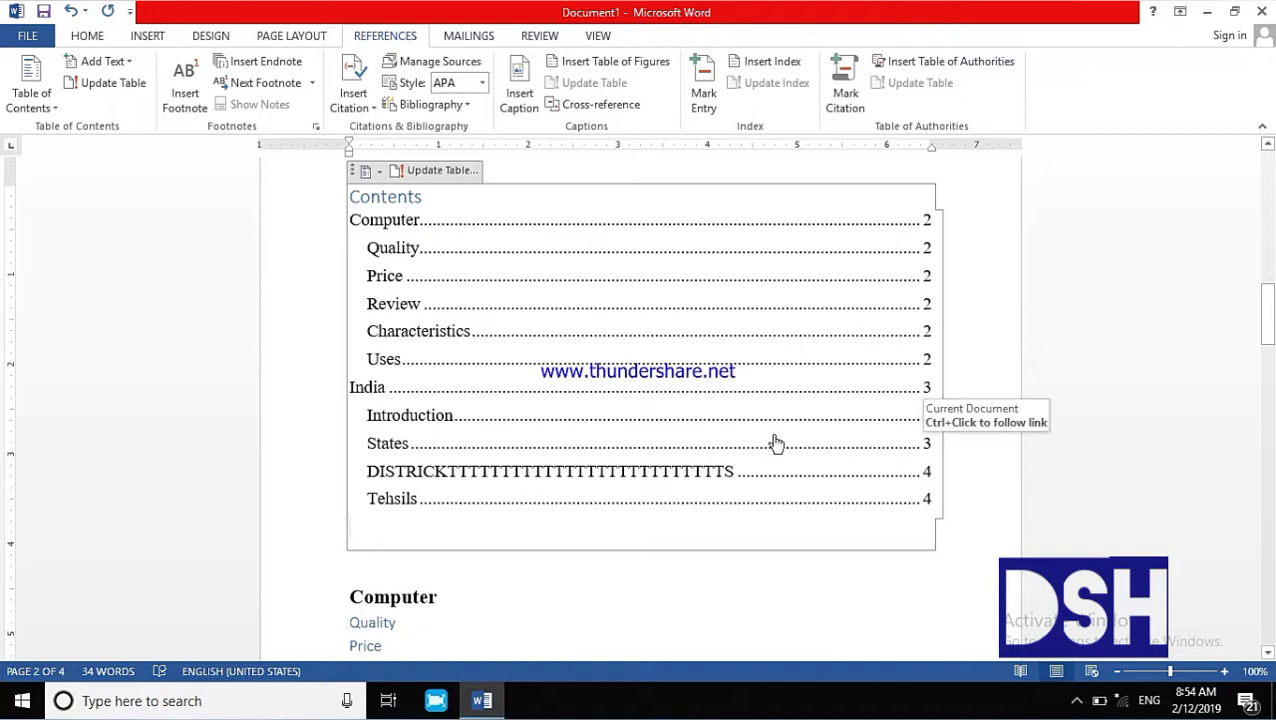
left_click(413, 446, "ctrl")
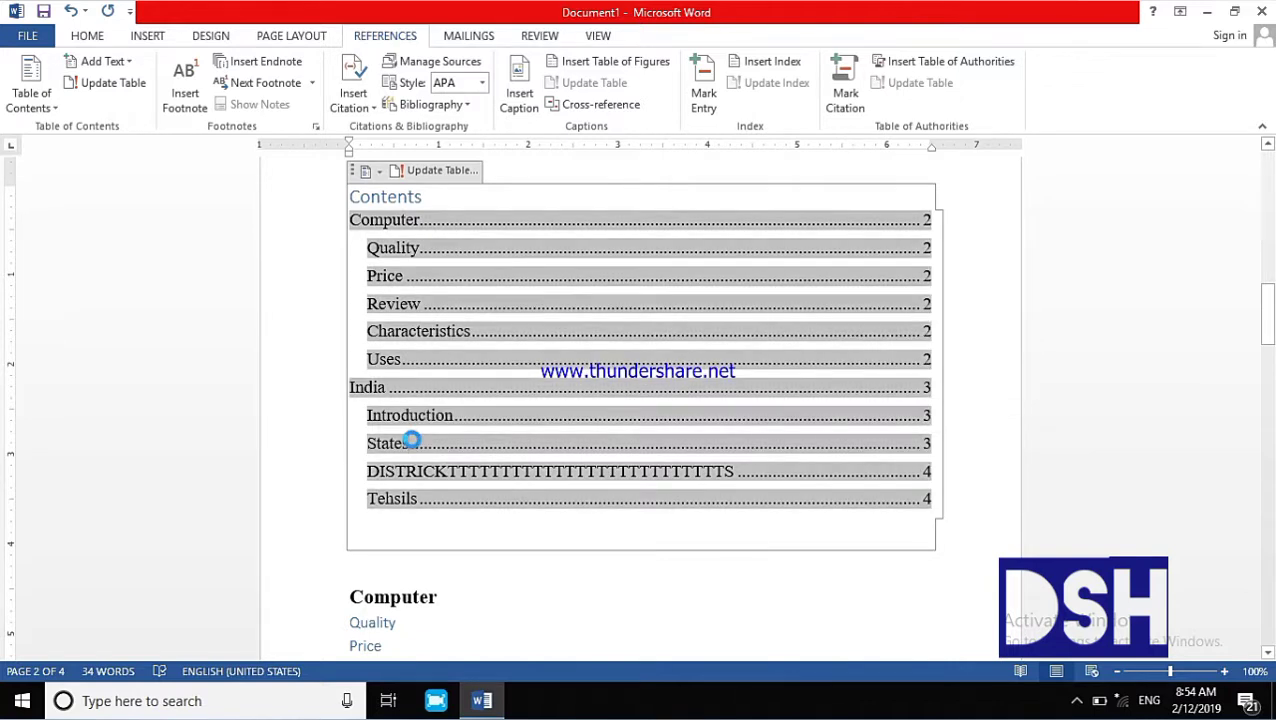